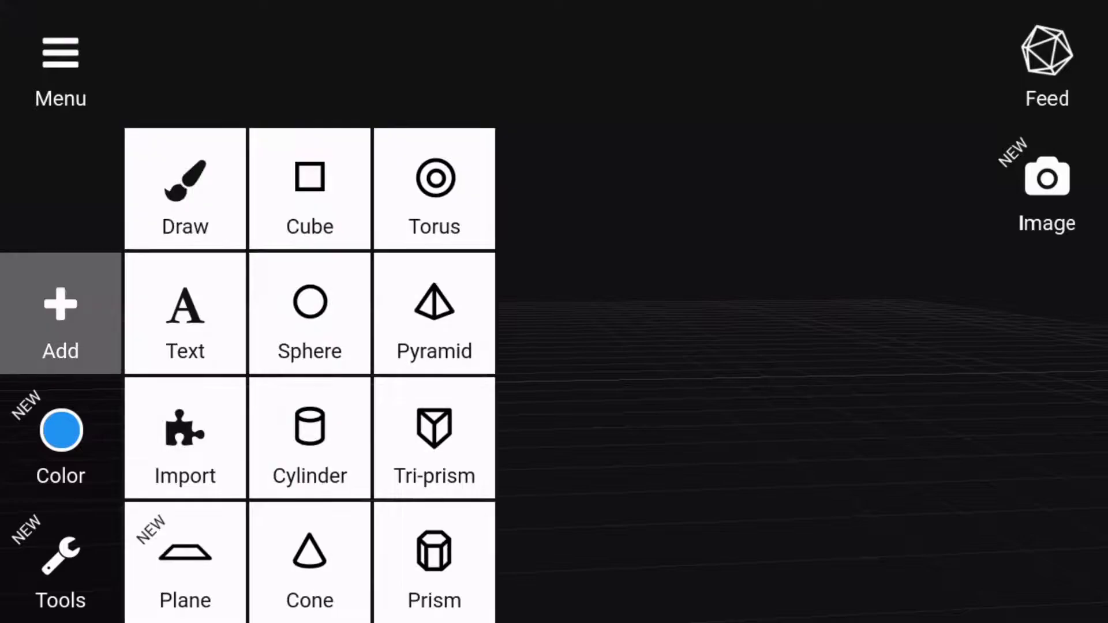
# Add a sphere and stretch it along its length, height and depth
pyautogui.click(309, 322)
pyautogui.moveTo(501, 183)
pyautogui.mouseDown()
pyautogui.moveTo(705, 478)
pyautogui.moveTo(841, 421)
pyautogui.mouseUp()
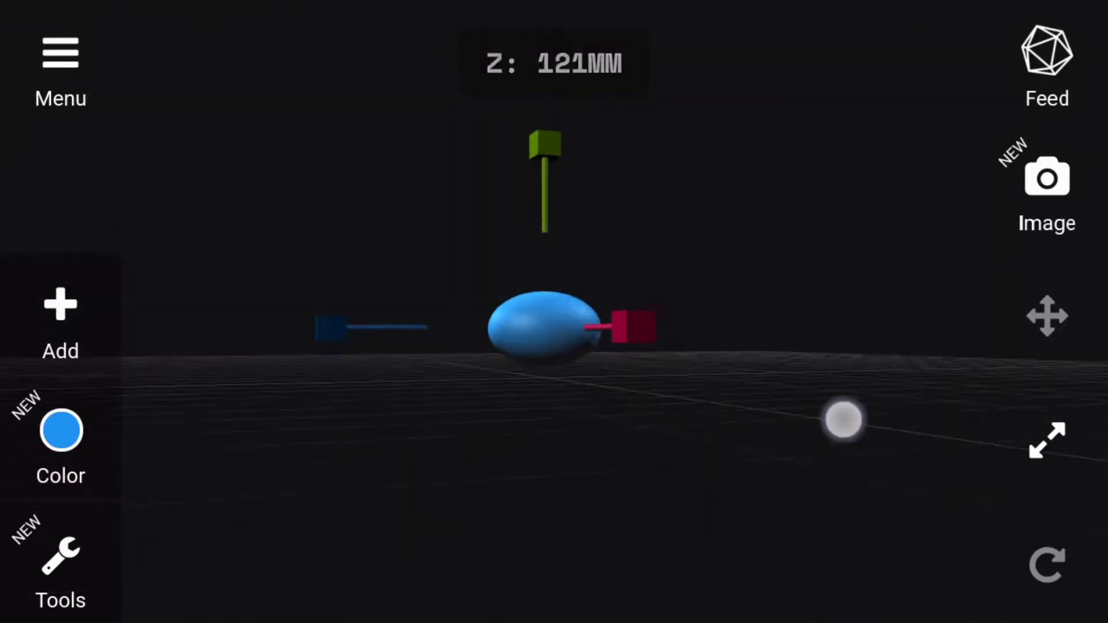
pyautogui.click(61, 323)
pyautogui.moveTo(576, 145)
pyautogui.mouseDown()
pyautogui.moveTo(635, 154)
pyautogui.moveTo(639, 456)
pyautogui.mouseUp()
pyautogui.click(1048, 440)
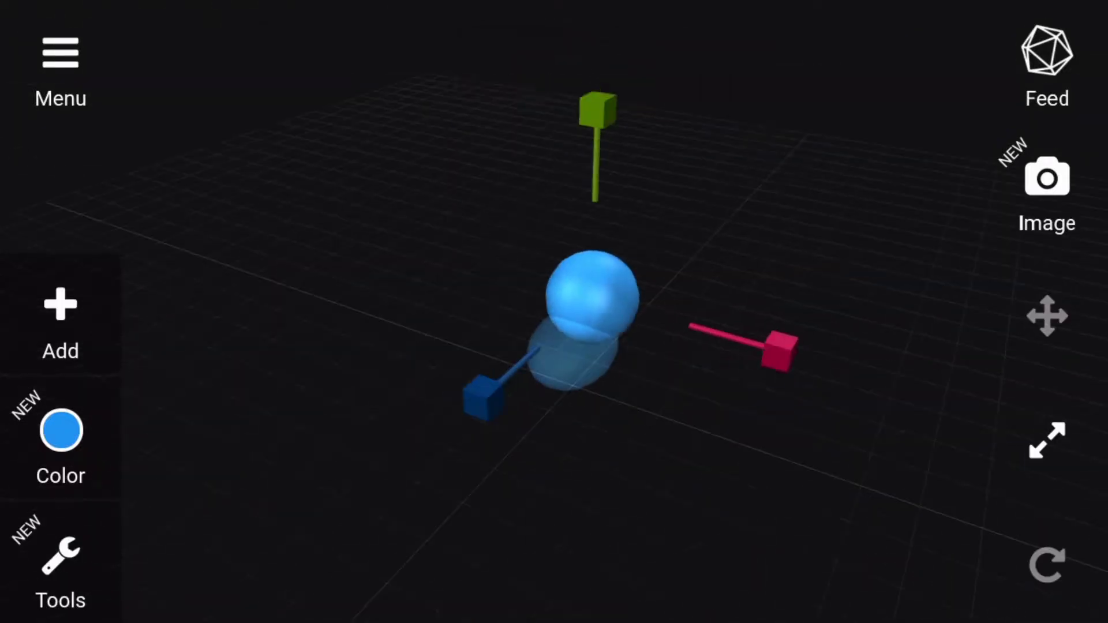
pyautogui.moveTo(571, 104); pyautogui.dragTo(576, 128)
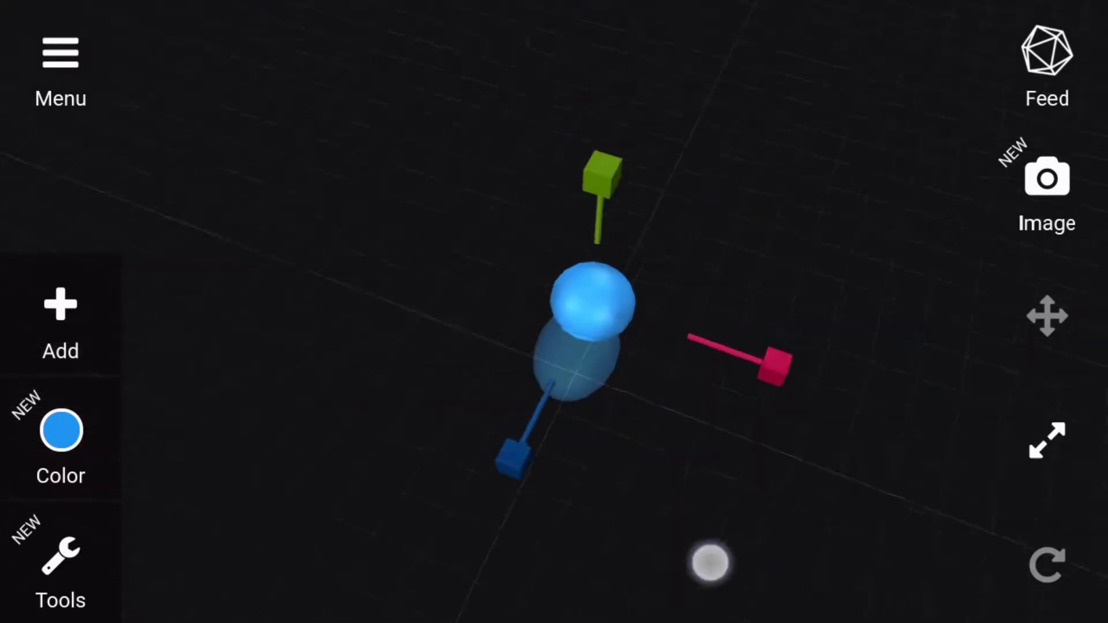
pyautogui.moveTo(742, 385)
pyautogui.mouseDown()
pyautogui.moveTo(695, 510)
pyautogui.moveTo(801, 534)
pyautogui.mouseUp()
pyautogui.click(775, 282)
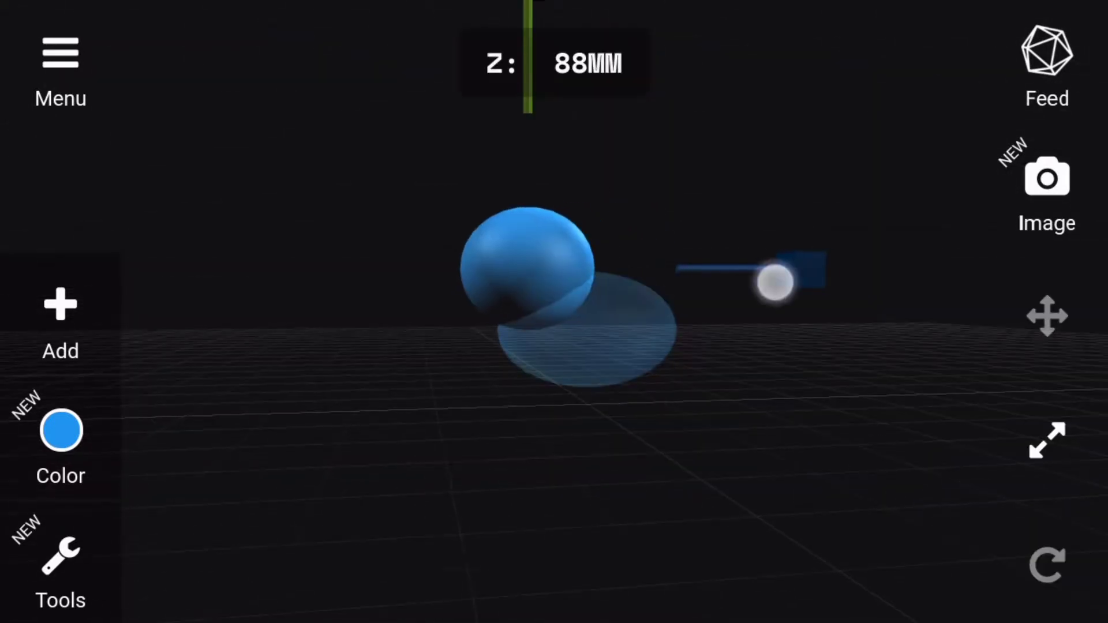
pyautogui.moveTo(783, 307)
pyautogui.mouseDown()
pyautogui.moveTo(626, 467)
pyautogui.moveTo(794, 480)
pyautogui.mouseUp()
# Move the sphere to X 20 mm at head height and shrink it to eye size
pyautogui.click(1048, 316)
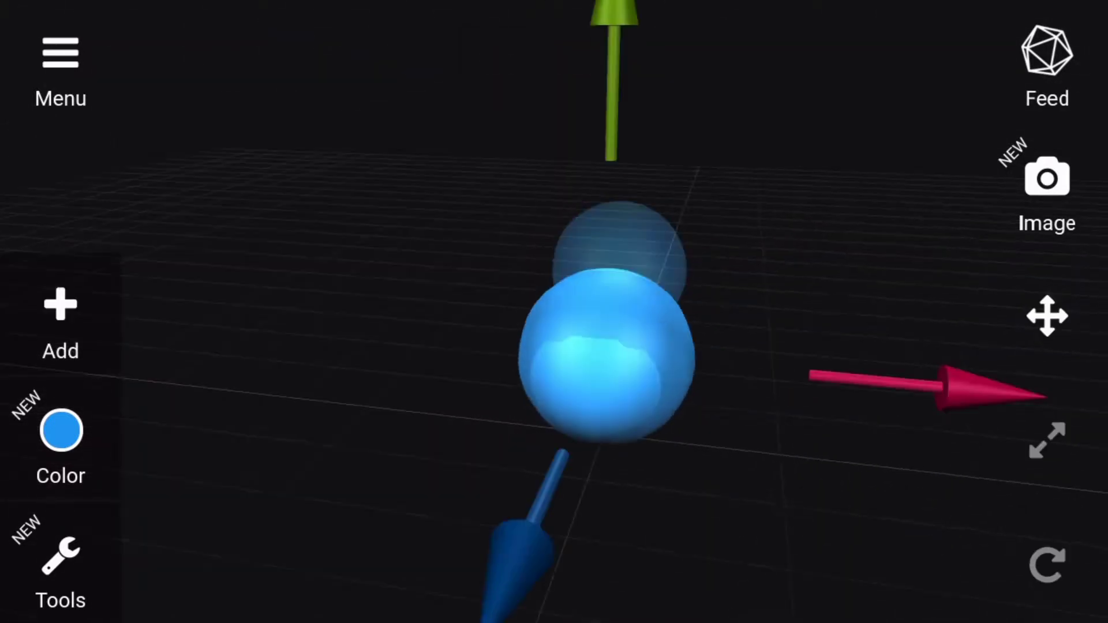
pyautogui.moveTo(935, 388)
pyautogui.mouseDown()
pyautogui.moveTo(864, 396)
pyautogui.moveTo(1047, 468)
pyautogui.mouseUp()
pyautogui.moveTo(438, 235); pyautogui.dragTo(680, 341)
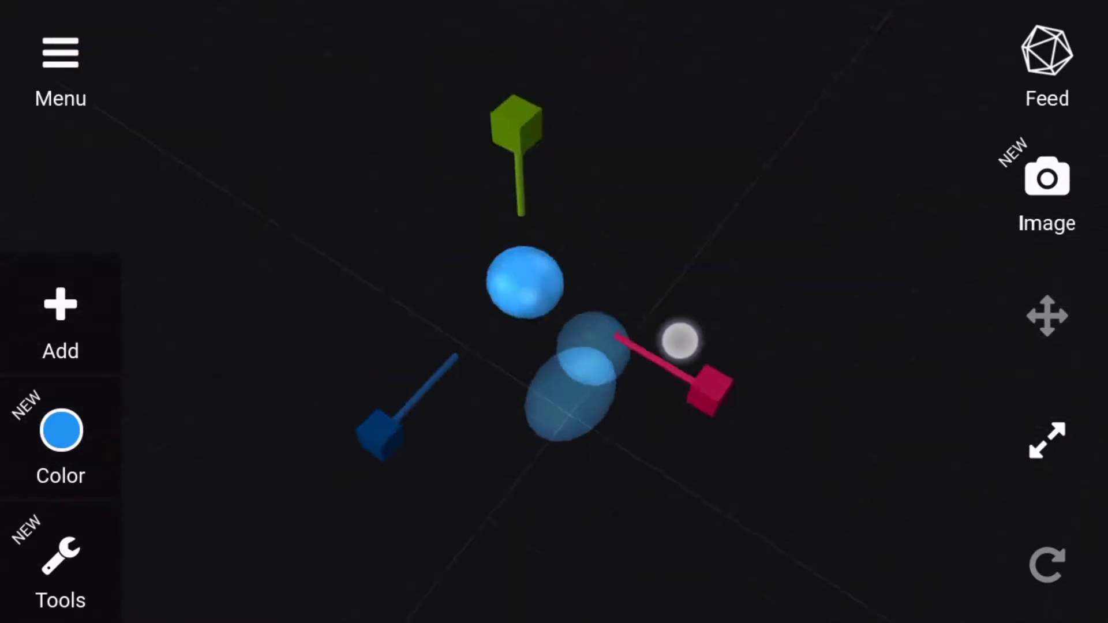
pyautogui.click(1048, 316)
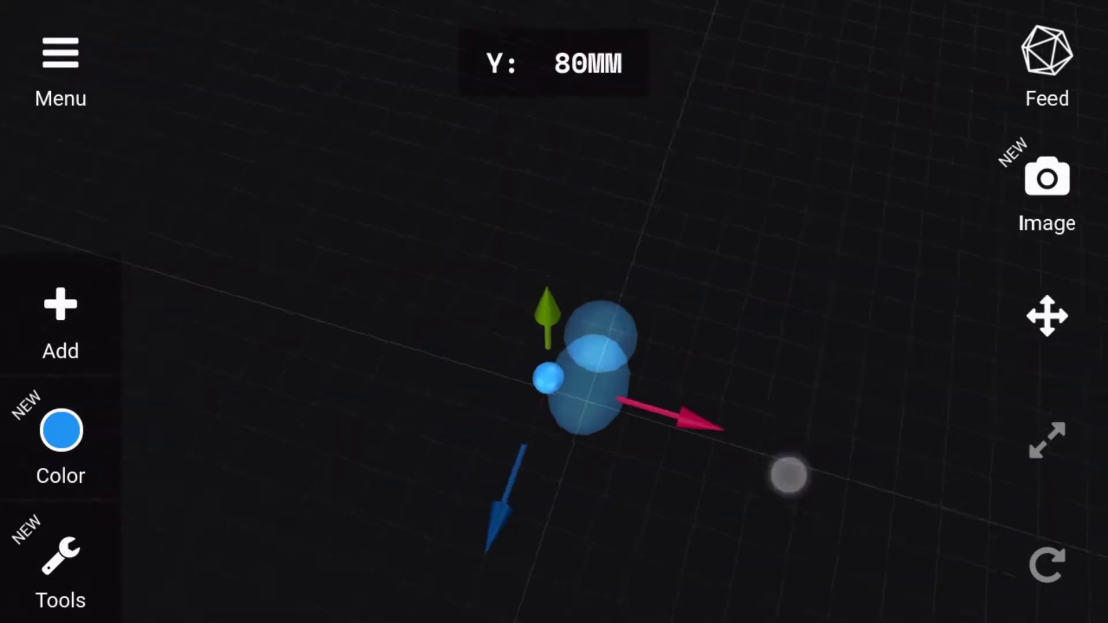
pyautogui.moveTo(788, 474)
pyautogui.mouseDown()
pyautogui.moveTo(562, 448)
pyautogui.moveTo(572, 196)
pyautogui.mouseUp()
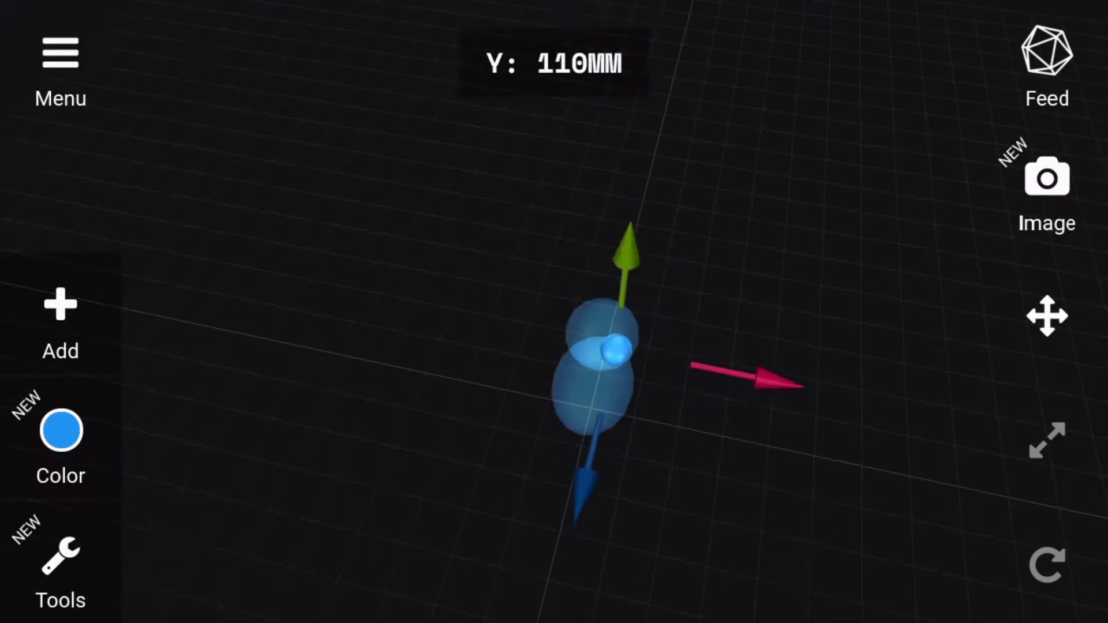
pyautogui.click(1048, 440)
pyautogui.moveTo(958, 462); pyautogui.dragTo(918, 476)
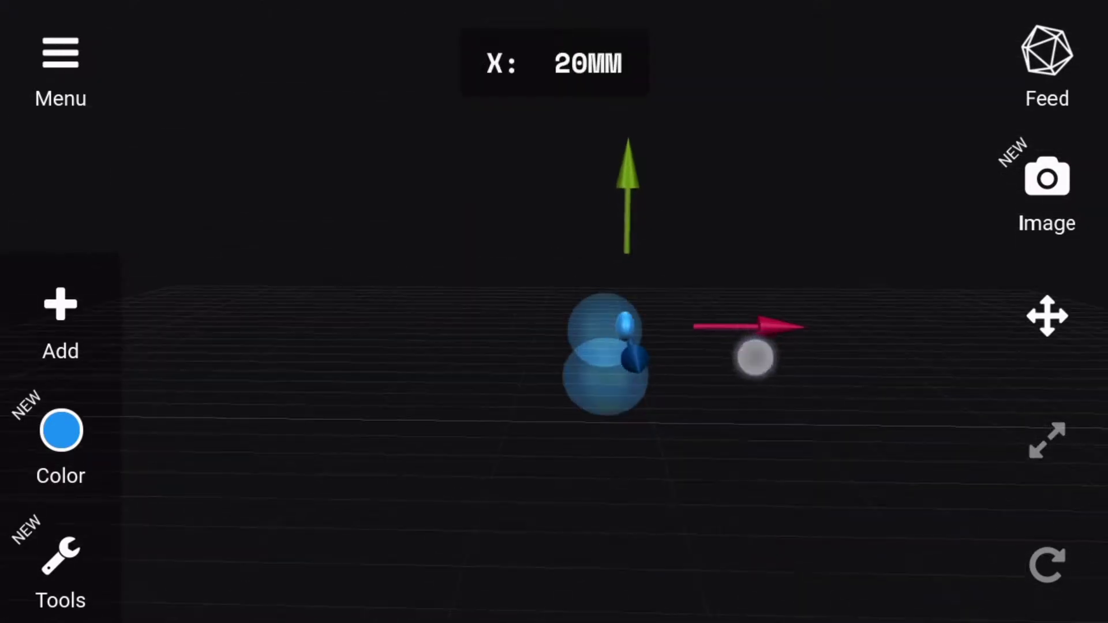
# Rotate the eye slightly and nudge it backward on the head
pyautogui.moveTo(692, 462); pyautogui.dragTo(925, 485)
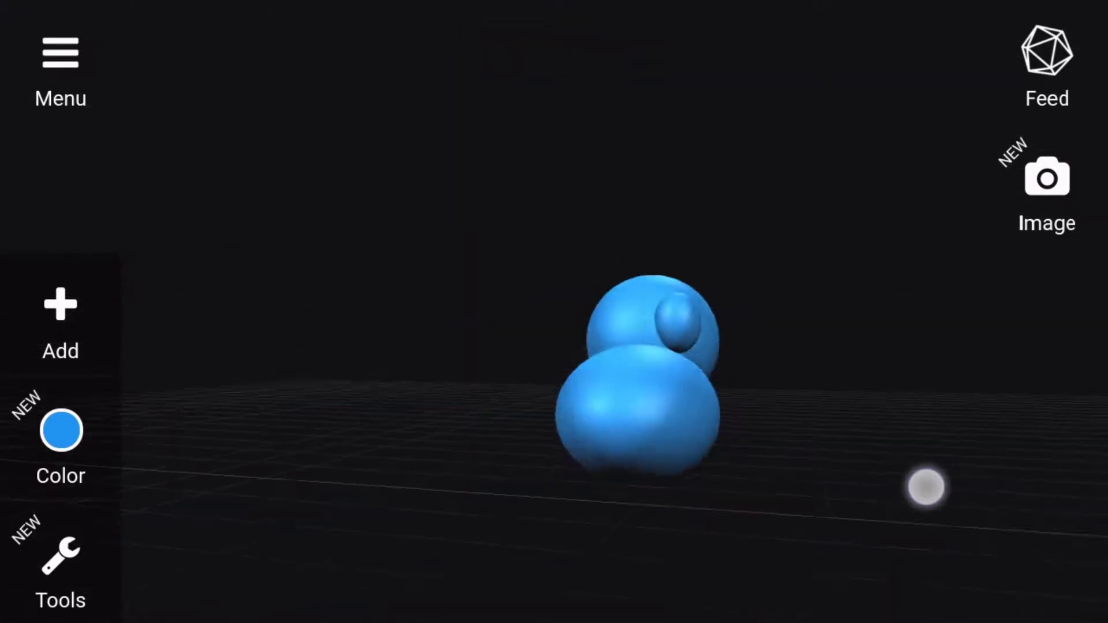
pyautogui.click(1047, 564)
pyautogui.moveTo(750, 490); pyautogui.dragTo(577, 461)
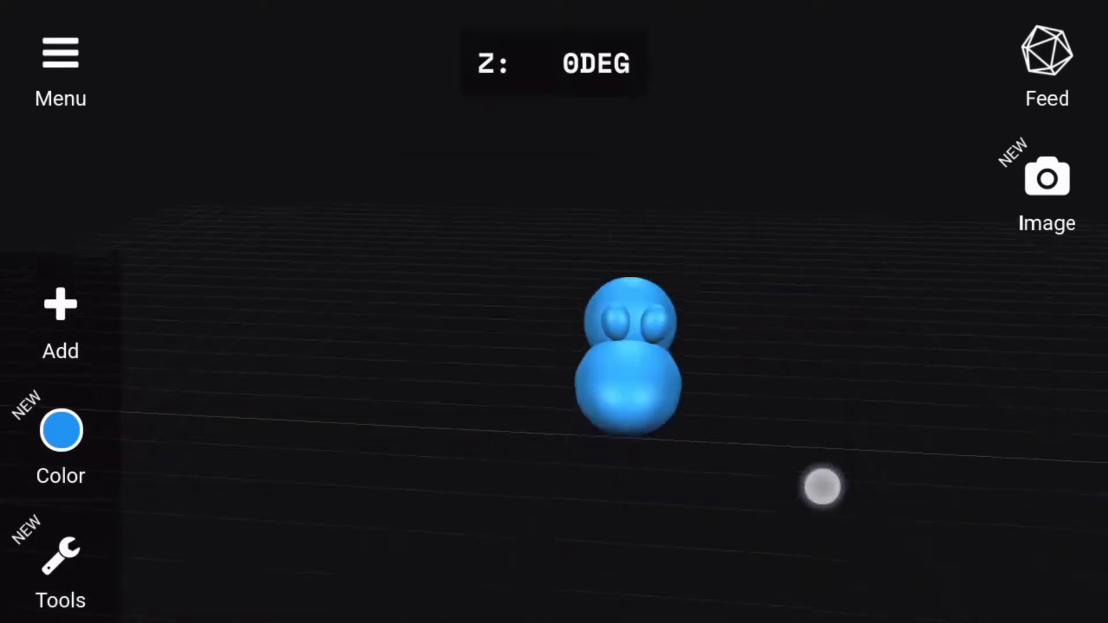
pyautogui.moveTo(520, 473); pyautogui.dragTo(653, 518)
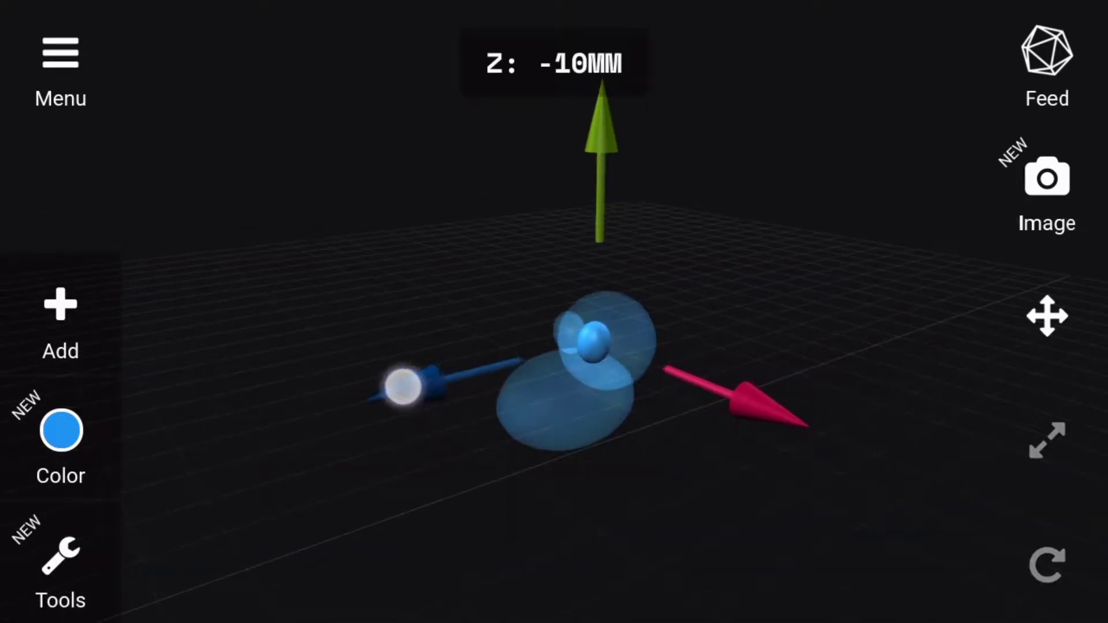
pyautogui.moveTo(403, 386); pyautogui.dragTo(886, 505)
pyautogui.moveTo(923, 310)
pyautogui.mouseDown()
pyautogui.moveTo(974, 310)
pyautogui.moveTo(900, 403)
pyautogui.moveTo(660, 514)
pyautogui.mouseUp()
# Add a cube and flatten it into a thin slab across the lower face
pyautogui.click(60, 317)
pyautogui.click(309, 198)
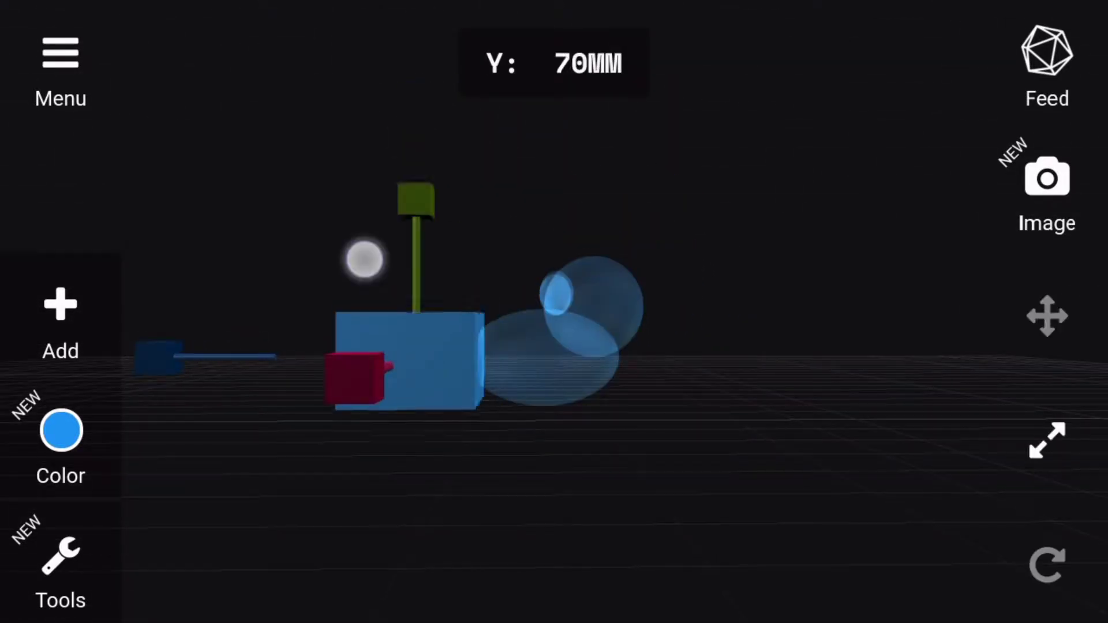
pyautogui.moveTo(364, 259); pyautogui.dragTo(324, 338)
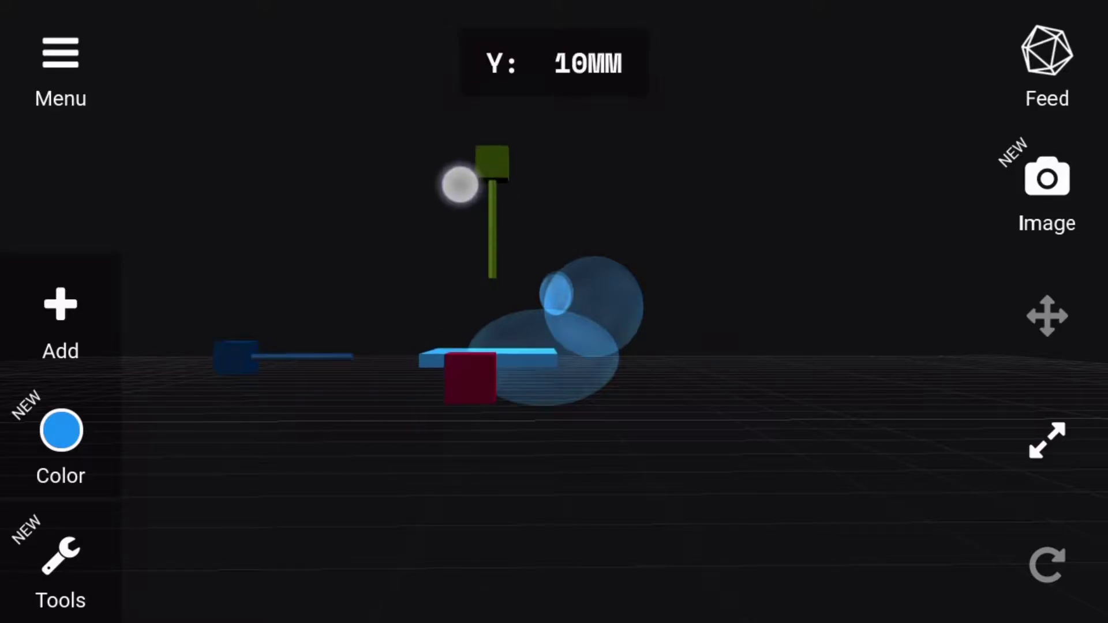
pyautogui.moveTo(460, 185)
pyautogui.mouseDown()
pyautogui.moveTo(841, 485)
pyautogui.moveTo(772, 510)
pyautogui.mouseUp()
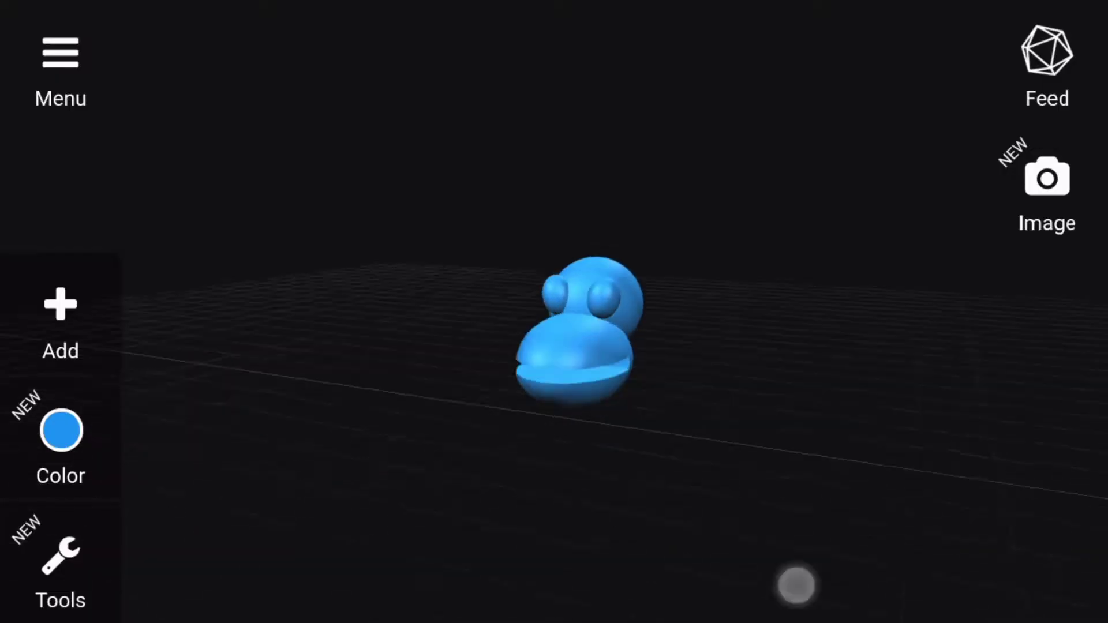
pyautogui.click(577, 347)
# Widen the head model along X
pyautogui.moveTo(787, 388); pyautogui.dragTo(775, 462)
pyautogui.click(868, 537)
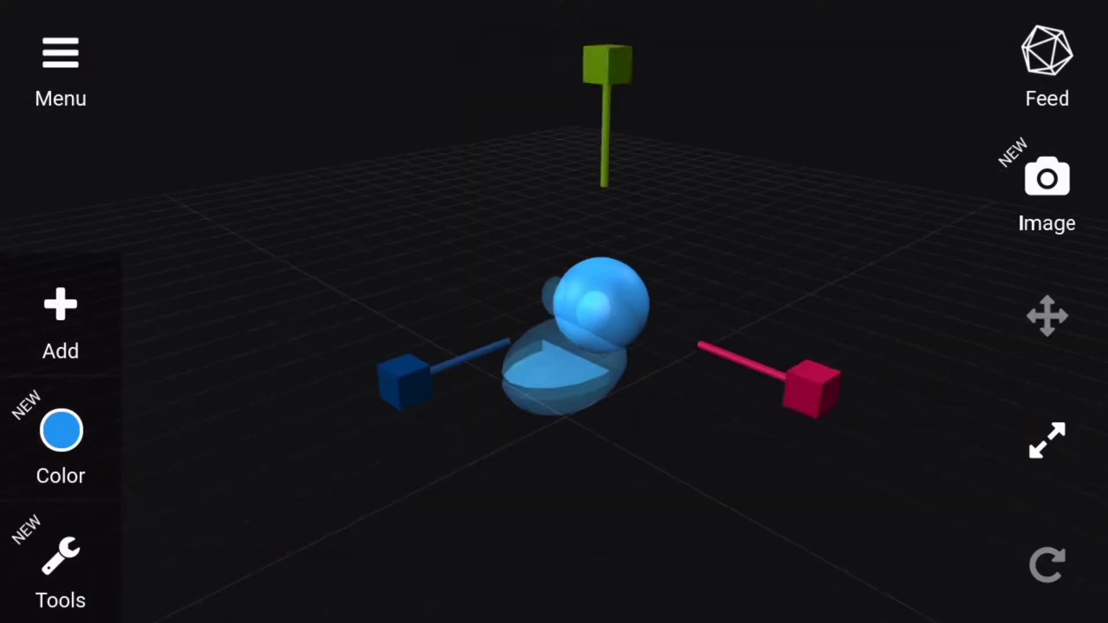
pyautogui.moveTo(555, 479); pyautogui.dragTo(755, 477)
# Add a sphere and shrink it to nose size
pyautogui.click(60, 323)
pyautogui.click(310, 316)
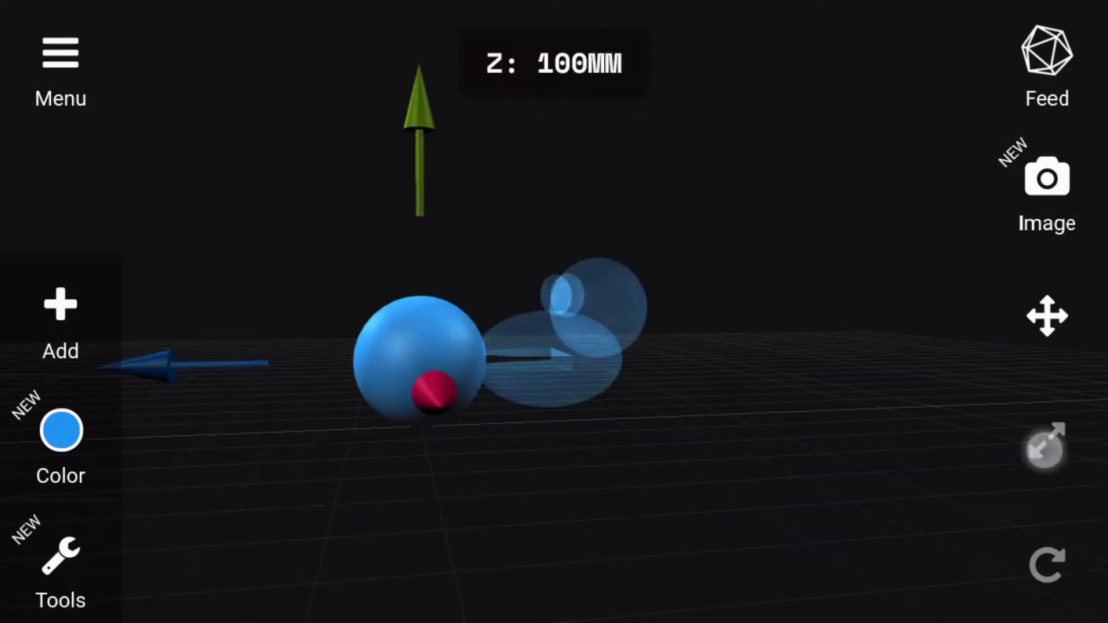
pyautogui.click(1046, 442)
pyautogui.moveTo(139, 365); pyautogui.dragTo(1043, 465)
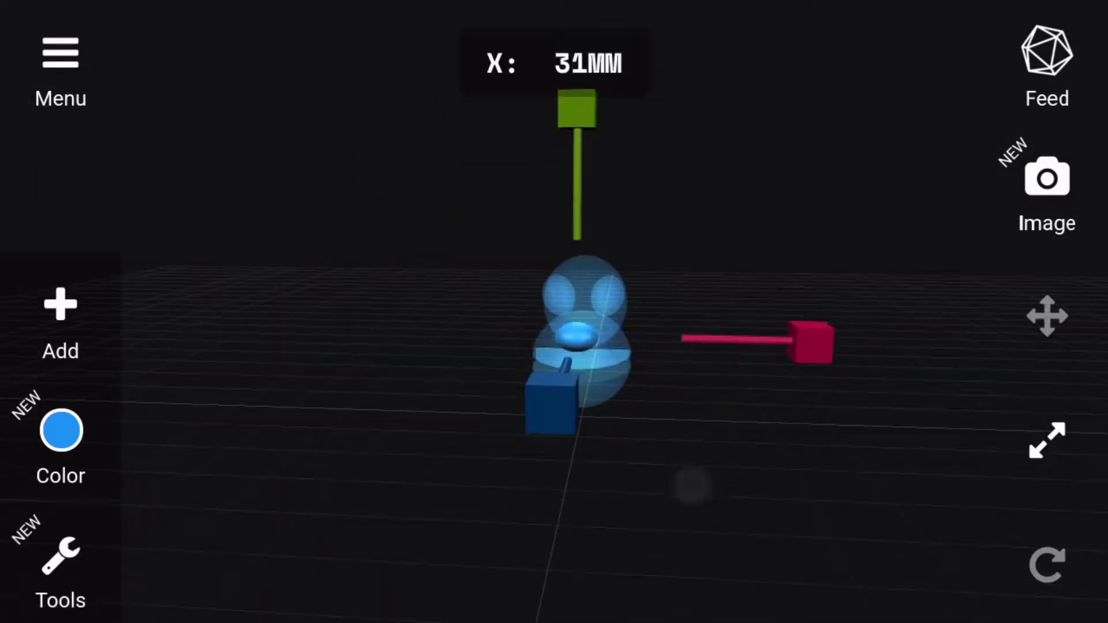
pyautogui.moveTo(693, 488); pyautogui.dragTo(635, 577)
pyautogui.moveTo(722, 554); pyautogui.dragTo(781, 549)
# Tilt the nose -15° on Y and move it to the snout tip
pyautogui.moveTo(713, 144); pyautogui.dragTo(725, 85)
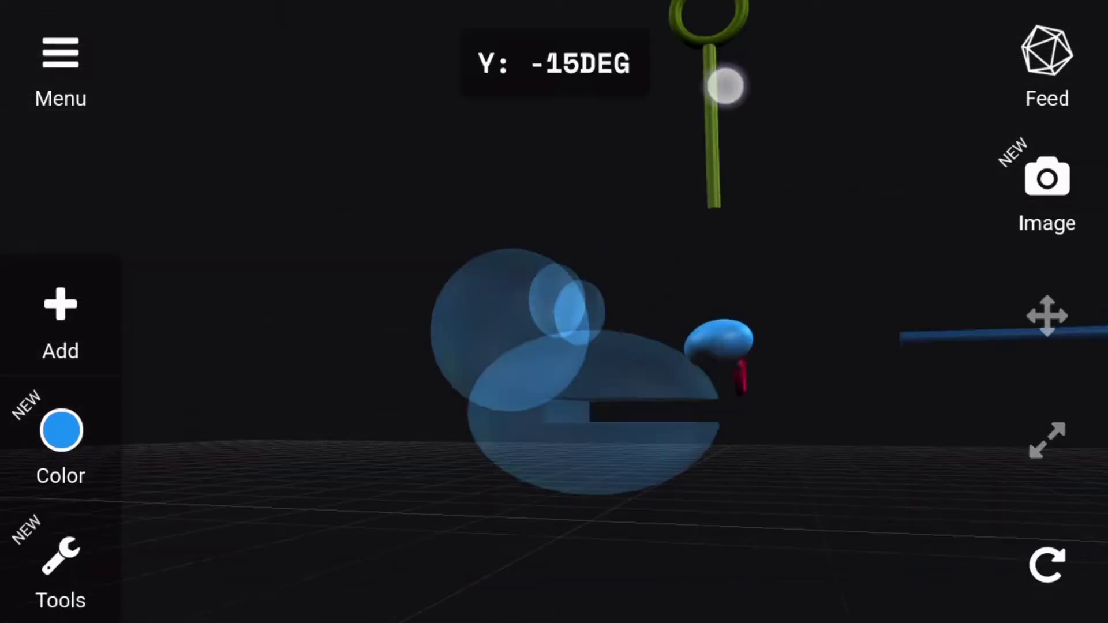
pyautogui.moveTo(714, 127); pyautogui.dragTo(727, 102)
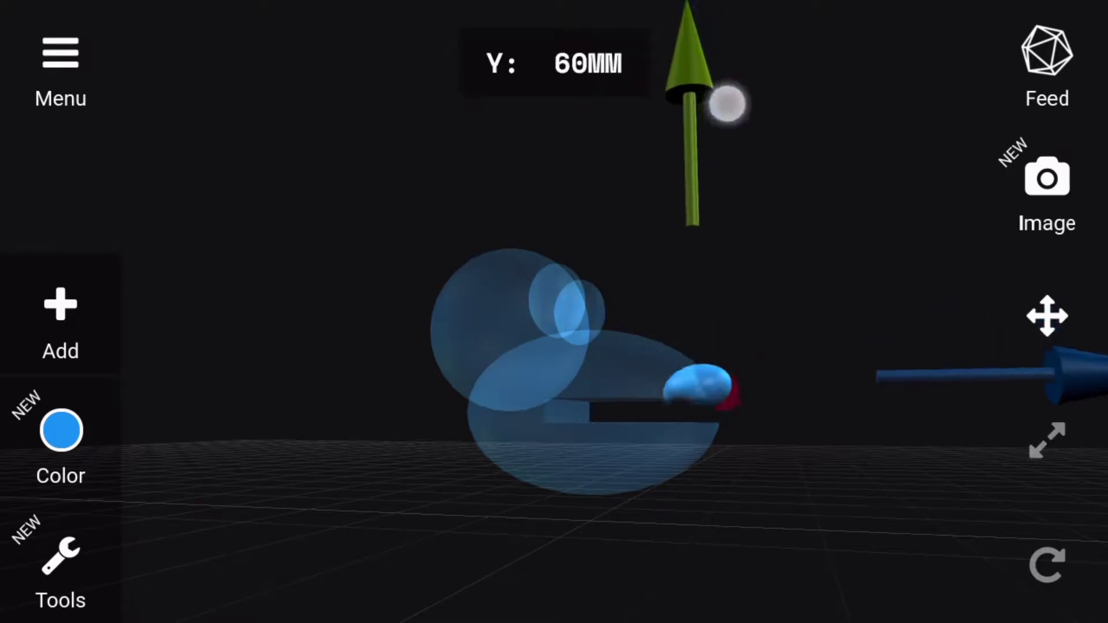
pyautogui.moveTo(952, 358); pyautogui.dragTo(961, 368)
pyautogui.click(872, 473)
pyautogui.moveTo(871, 473); pyautogui.dragTo(597, 510)
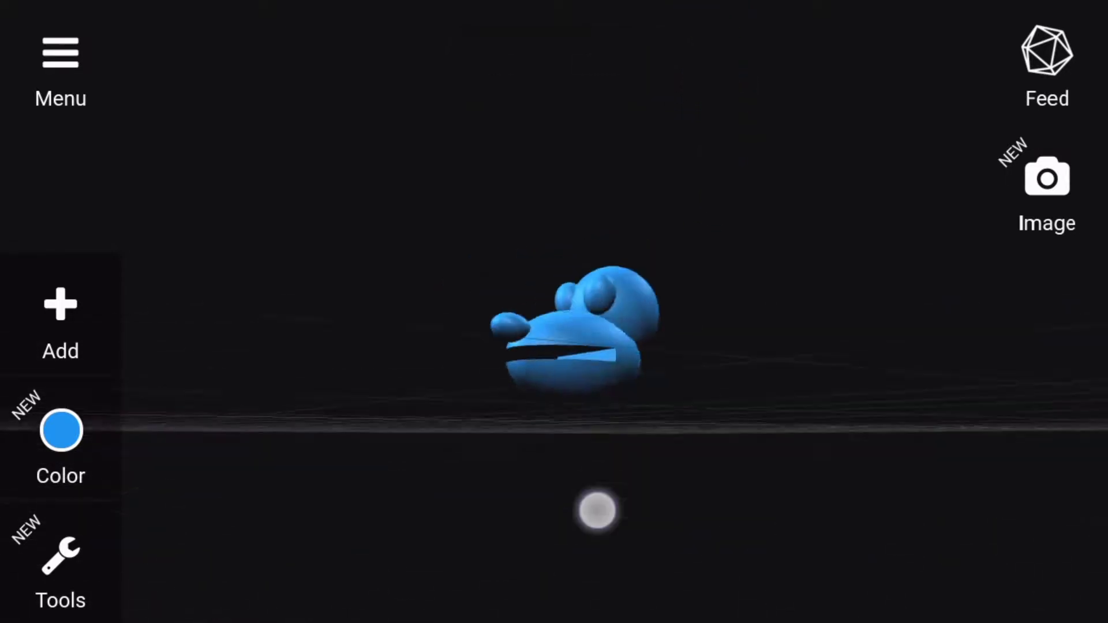
# Draw an ear outline, make it 3D and move it onto the top of the head
pyautogui.click(61, 317)
pyautogui.click(185, 191)
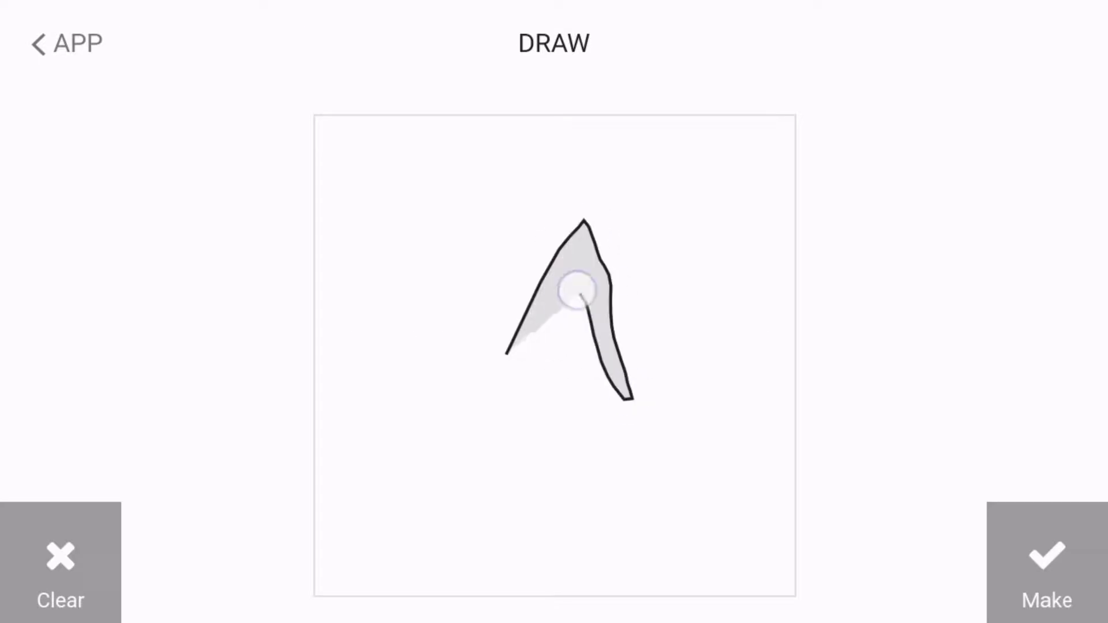
pyautogui.click(1047, 562)
pyautogui.moveTo(745, 364)
pyautogui.mouseDown()
pyautogui.moveTo(796, 364)
pyautogui.moveTo(440, 515)
pyautogui.mouseUp()
pyautogui.moveTo(692, 462)
pyautogui.mouseDown()
pyautogui.moveTo(743, 503)
pyautogui.moveTo(310, 522)
pyautogui.mouseUp()
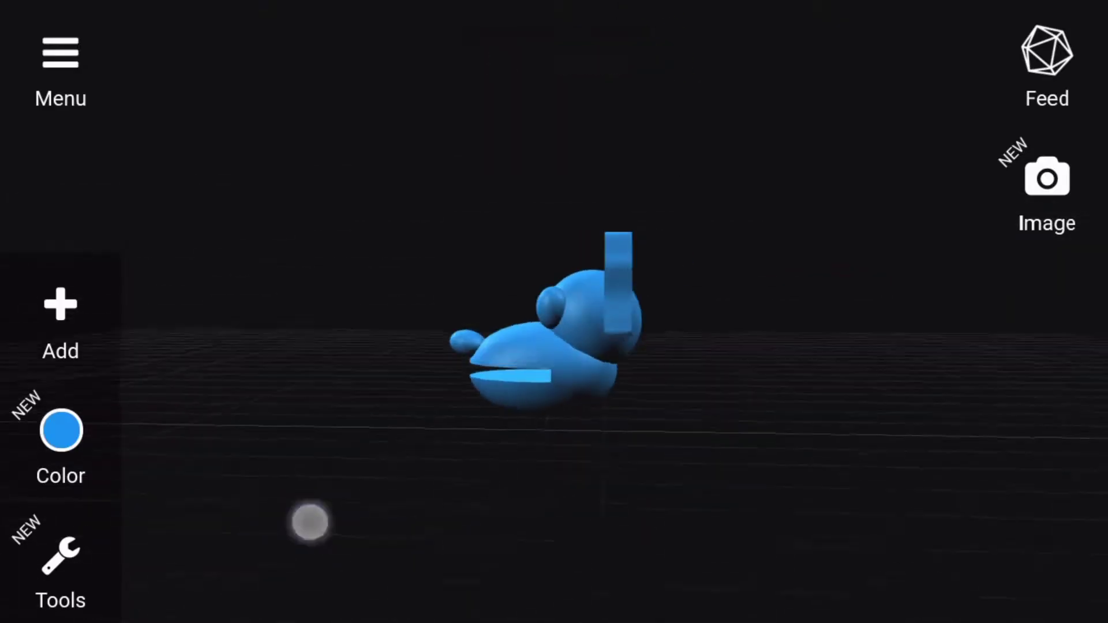
# Adjust the ear's depth and height and place it on the other side, angled 60° outward
pyautogui.click(577, 323)
pyautogui.moveTo(369, 314)
pyautogui.mouseDown()
pyautogui.moveTo(385, 333)
pyautogui.moveTo(369, 346)
pyautogui.mouseUp()
pyautogui.moveTo(277, 355); pyautogui.dragTo(269, 362)
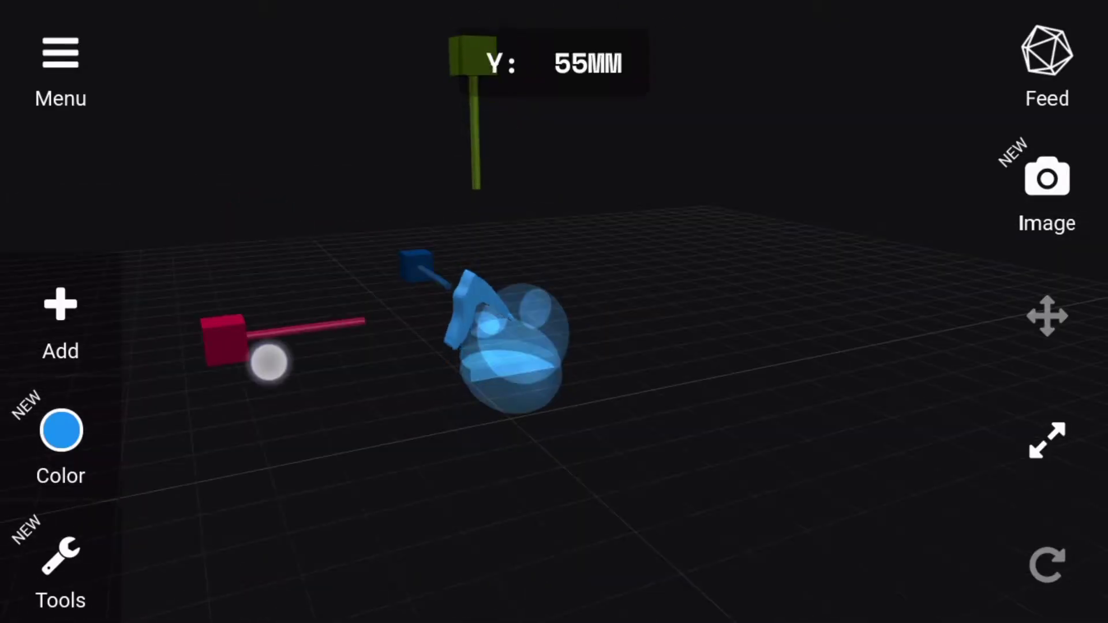
pyautogui.moveTo(490, 135)
pyautogui.mouseDown()
pyautogui.moveTo(383, 316)
pyautogui.moveTo(660, 264)
pyautogui.mouseUp()
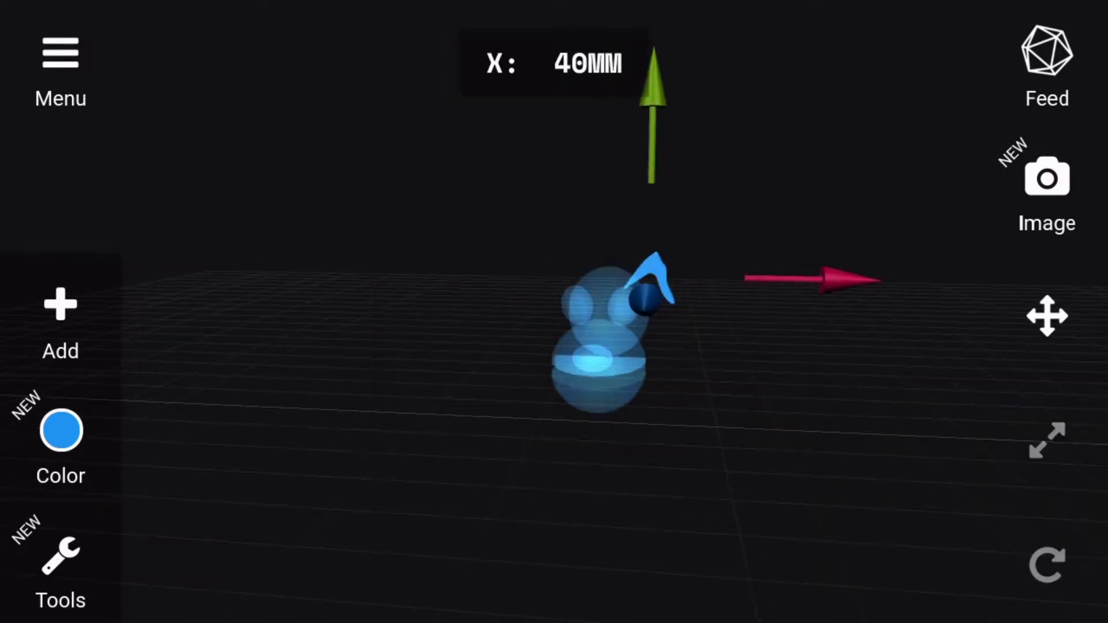
pyautogui.moveTo(751, 280)
pyautogui.mouseDown()
pyautogui.moveTo(819, 304)
pyautogui.moveTo(652, 301)
pyautogui.mouseUp()
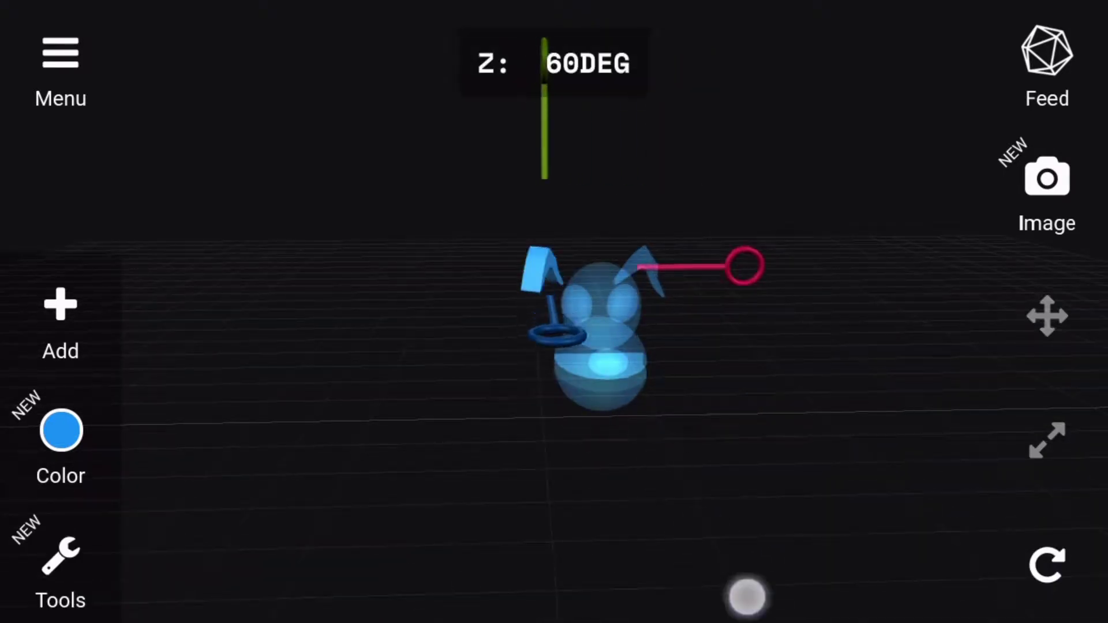
pyautogui.moveTo(750, 439); pyautogui.dragTo(781, 553)
# Deselect the ear, then select the neck part and move it upward
pyautogui.click(60, 569)
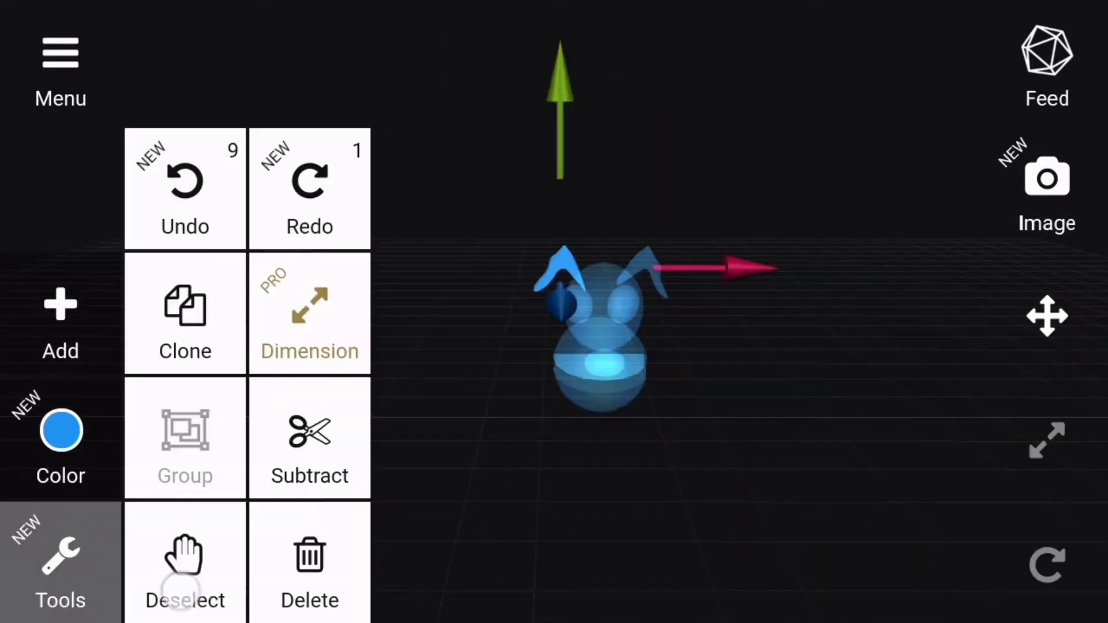
pyautogui.click(185, 581)
pyautogui.moveTo(577, 508)
pyautogui.mouseDown()
pyautogui.moveTo(514, 502)
pyautogui.moveTo(450, 462)
pyautogui.mouseUp()
pyautogui.click(601, 254)
pyautogui.moveTo(606, 115); pyautogui.dragTo(668, 28)
pyautogui.moveTo(520, 520); pyautogui.dragTo(441, 546)
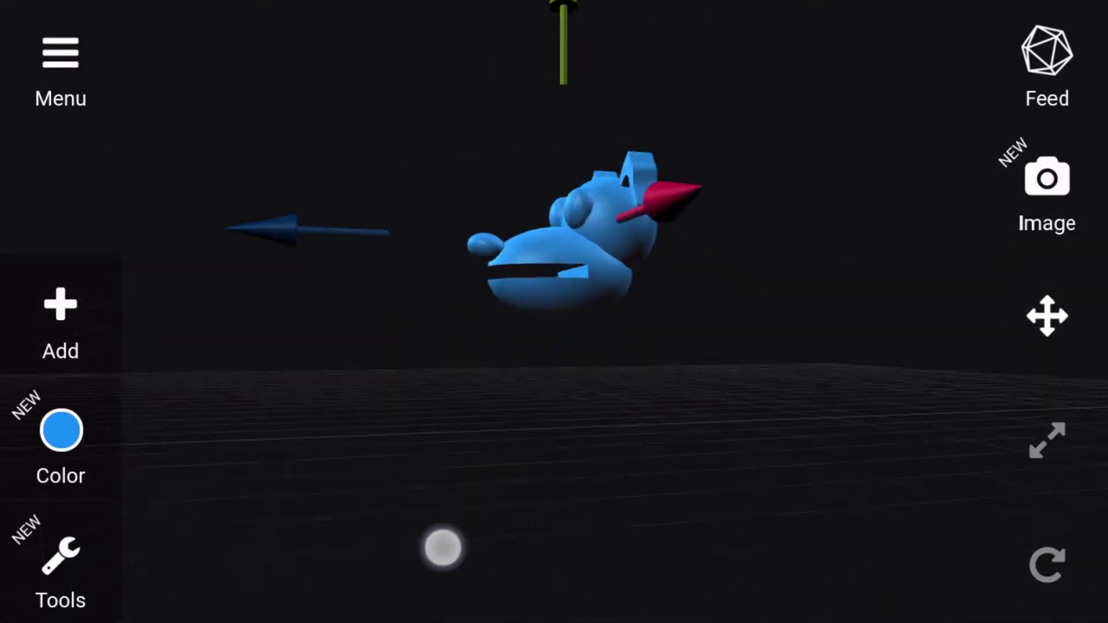
pyautogui.moveTo(243, 228); pyautogui.dragTo(415, 381)
# Resize the neck cylinder's width from 61 mm to 75 mm
pyautogui.click(1047, 442)
pyautogui.moveTo(702, 395); pyautogui.dragTo(765, 517)
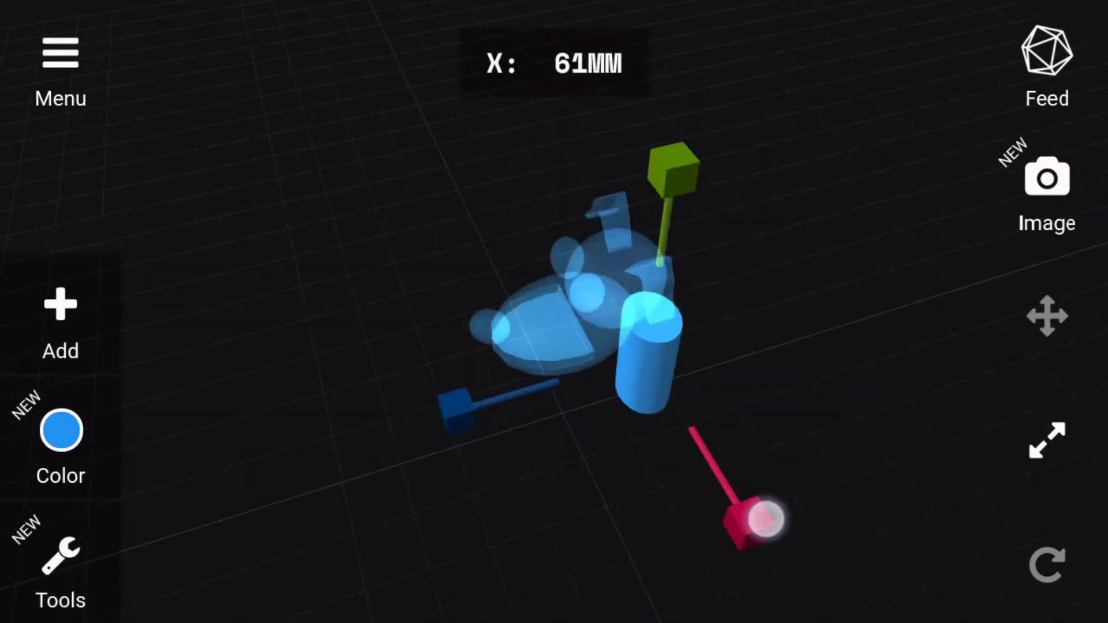
pyautogui.click(1048, 315)
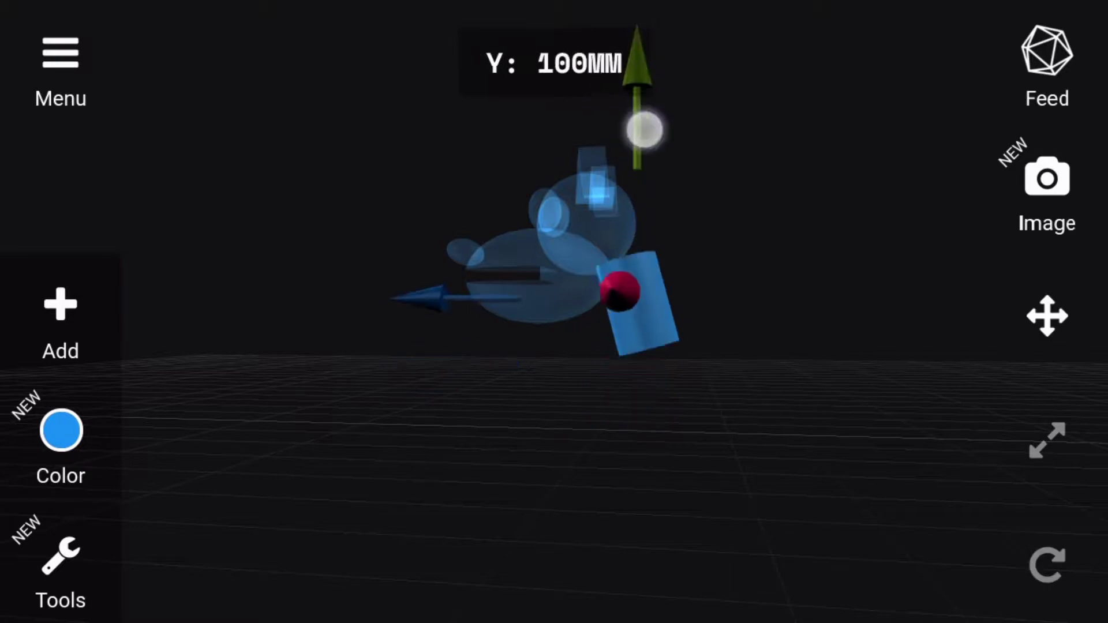
pyautogui.click(1047, 442)
pyautogui.moveTo(721, 407)
pyautogui.mouseDown()
pyautogui.moveTo(772, 462)
pyautogui.moveTo(778, 492)
pyautogui.mouseUp()
# Reselect the neck cylinder for scaling and orbit around to check its fit under the head
pyautogui.click(611, 497)
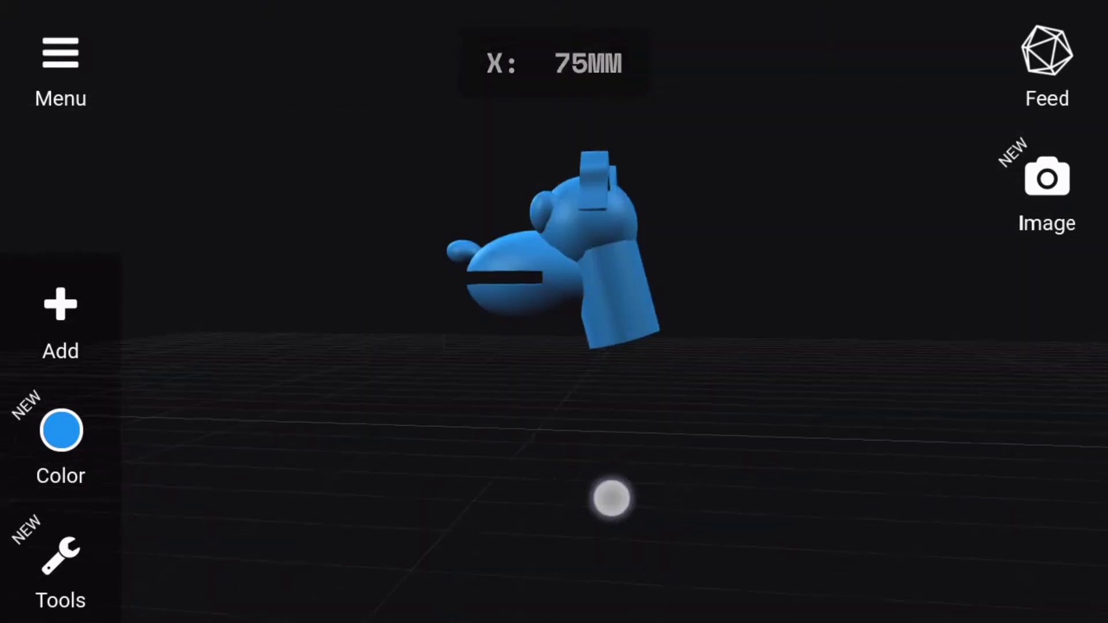
pyautogui.moveTo(404, 485); pyautogui.dragTo(622, 497)
pyautogui.click(514, 318)
pyautogui.click(674, 463)
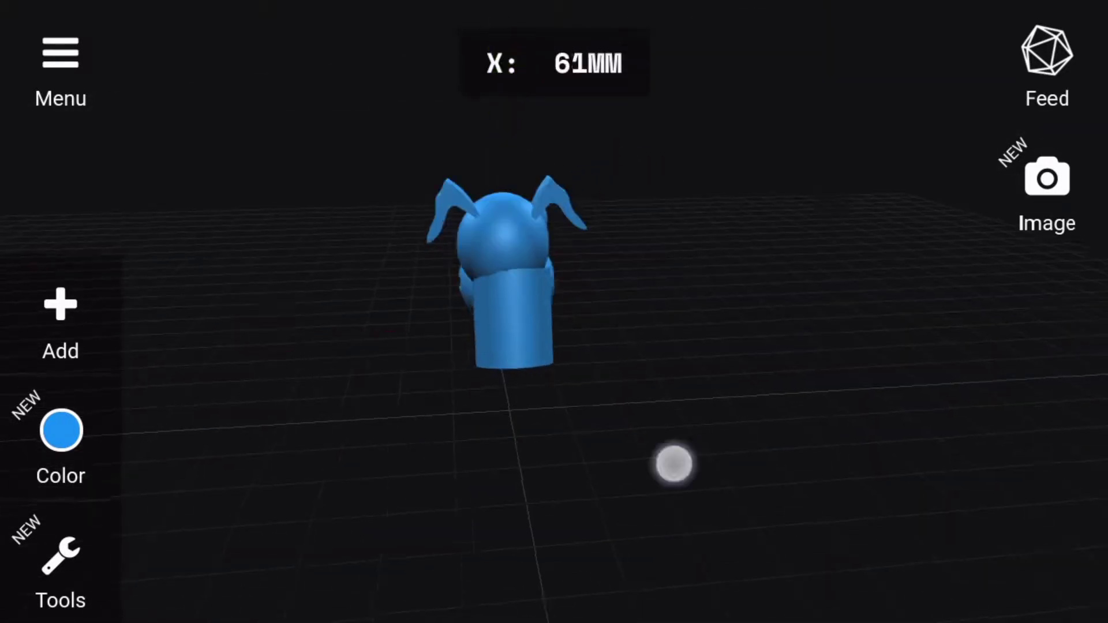
pyautogui.click(511, 324)
pyautogui.click(1047, 441)
pyautogui.moveTo(313, 349)
pyautogui.mouseDown()
pyautogui.moveTo(584, 505)
pyautogui.moveTo(647, 515)
pyautogui.mouseUp()
pyautogui.moveTo(721, 242)
pyautogui.mouseDown()
pyautogui.moveTo(779, 272)
pyautogui.moveTo(891, 376)
pyautogui.mouseUp()
pyautogui.moveTo(924, 491)
pyautogui.mouseDown()
pyautogui.moveTo(980, 521)
pyautogui.moveTo(812, 411)
pyautogui.mouseUp()
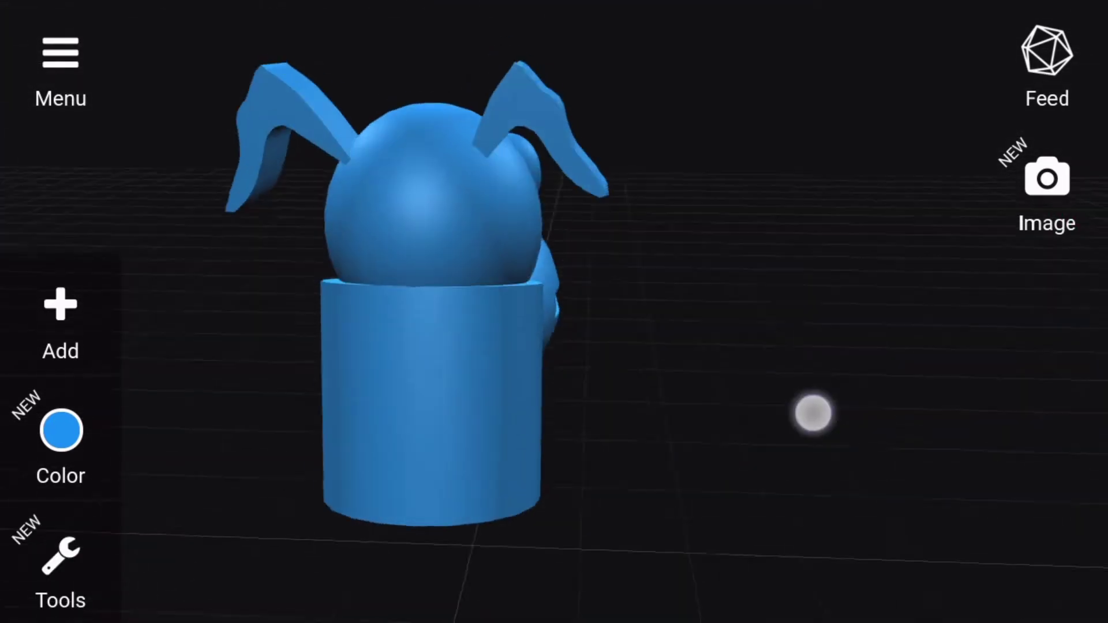
pyautogui.click(495, 322)
pyautogui.moveTo(874, 468)
pyautogui.mouseDown()
pyautogui.moveTo(470, 488)
pyautogui.moveTo(603, 534)
pyautogui.mouseUp()
# Adjust the neck cylinder's depth and view the dog from the front and side
pyautogui.click(627, 314)
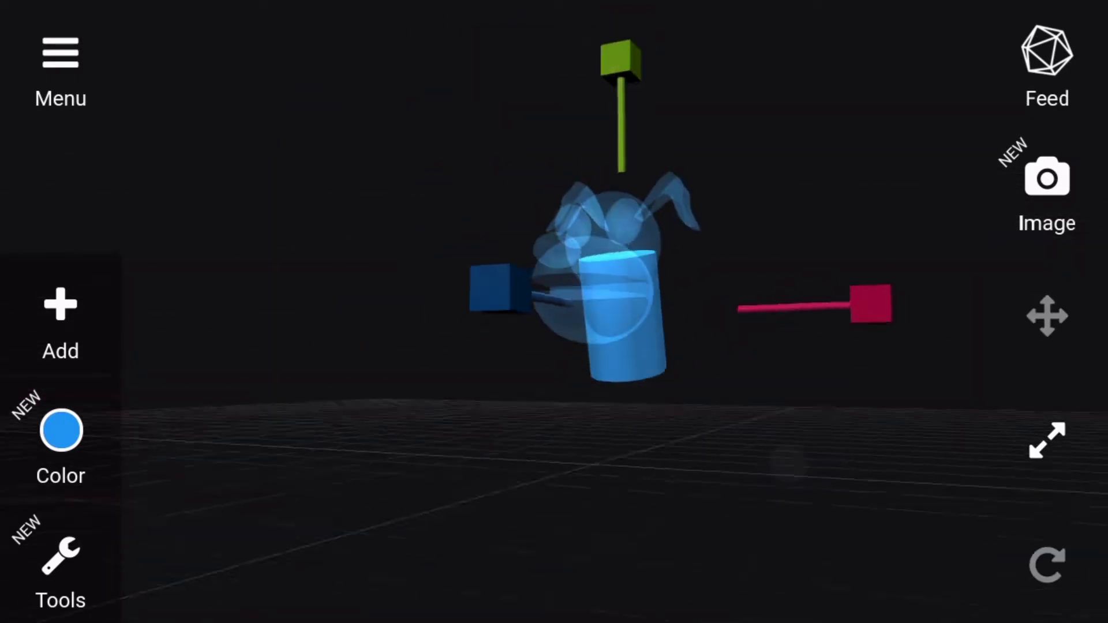
pyautogui.moveTo(787, 462); pyautogui.dragTo(807, 495)
pyautogui.click(1038, 339)
pyautogui.moveTo(924, 491); pyautogui.dragTo(859, 504)
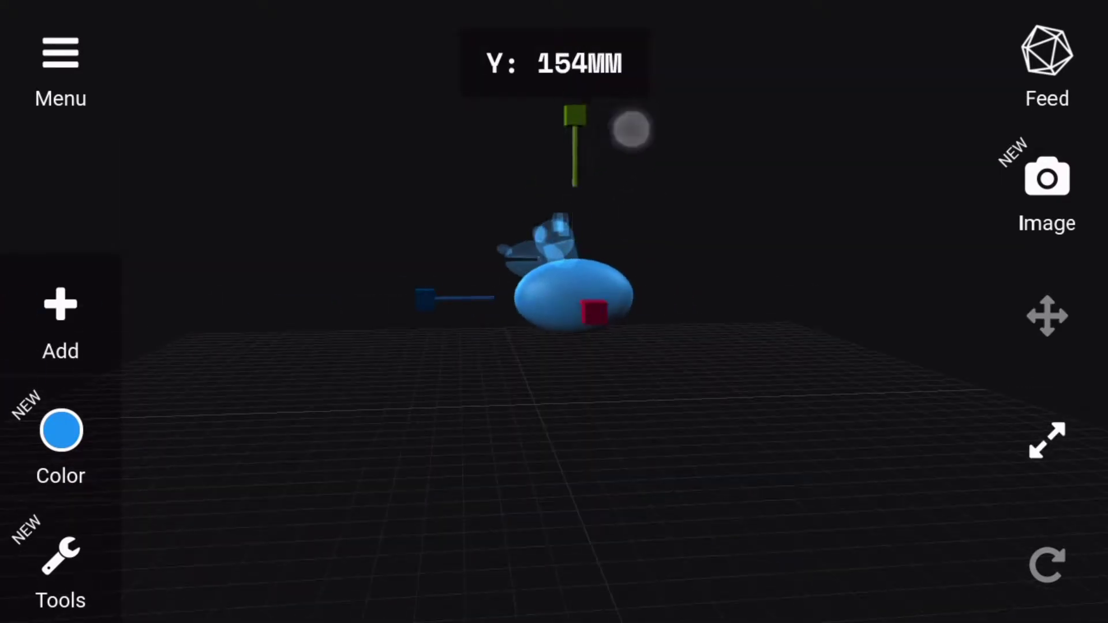
pyautogui.moveTo(515, 323); pyautogui.dragTo(812, 482)
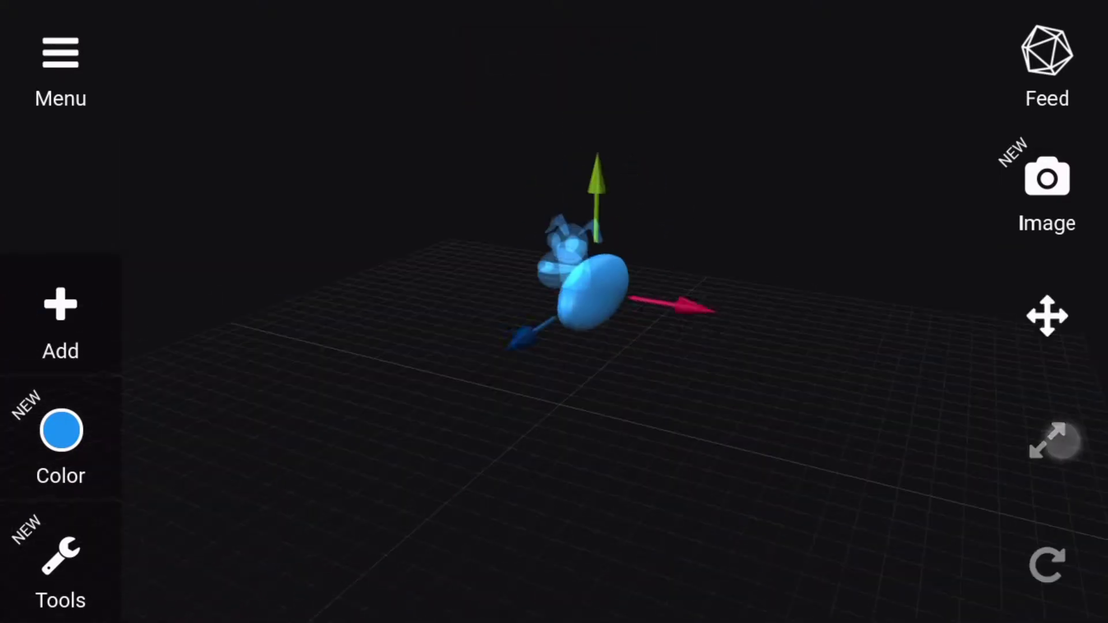
pyautogui.moveTo(1062, 443); pyautogui.dragTo(378, 483)
# Add a sphere, stretch it into an egg and place it at the front of the body as a thigh
pyautogui.click(60, 323)
pyautogui.click(309, 322)
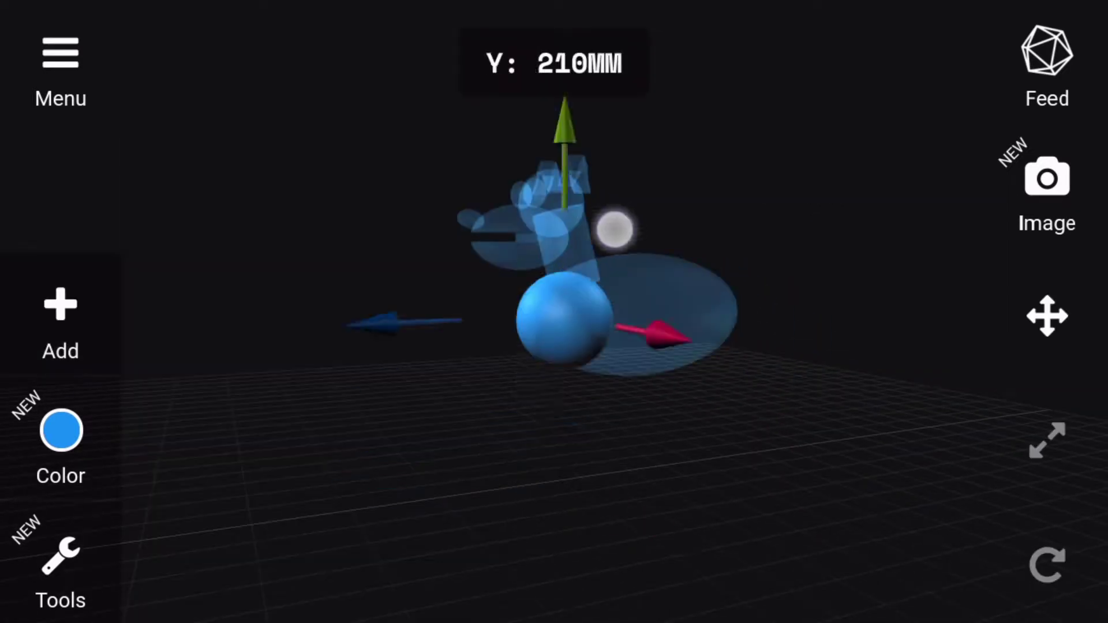
pyautogui.moveTo(614, 228); pyautogui.dragTo(714, 392)
pyautogui.click(1014, 448)
pyautogui.moveTo(825, 410); pyautogui.dragTo(645, 533)
pyautogui.moveTo(679, 231); pyautogui.dragTo(679, 173)
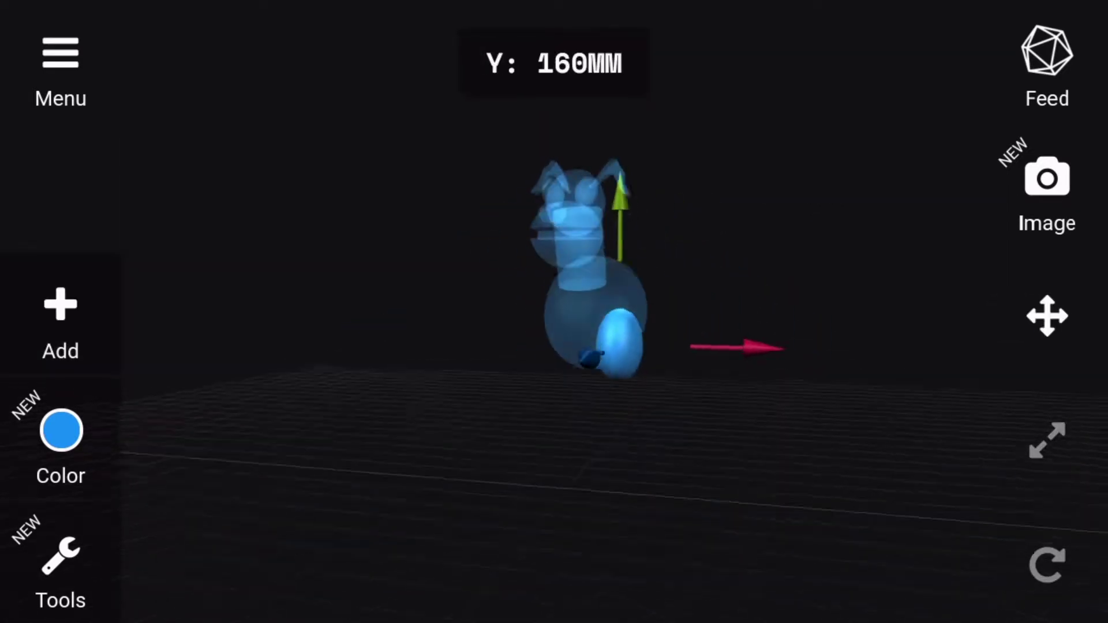
pyautogui.moveTo(577, 404)
pyautogui.mouseDown()
pyautogui.moveTo(400, 465)
pyautogui.moveTo(438, 375)
pyautogui.moveTo(731, 557)
pyautogui.mouseUp()
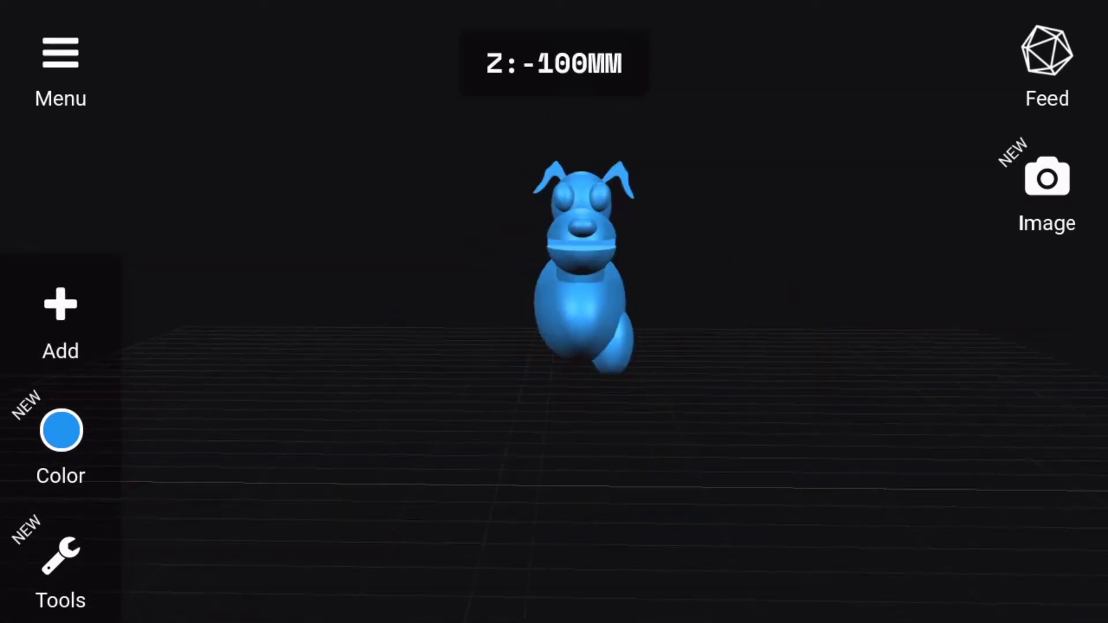
# Add a thin cylinder at 70 mm height and slide it under the egg thigh as a leg
pyautogui.click(61, 569)
pyautogui.click(61, 323)
pyautogui.click(808, 404)
pyautogui.click(580, 352)
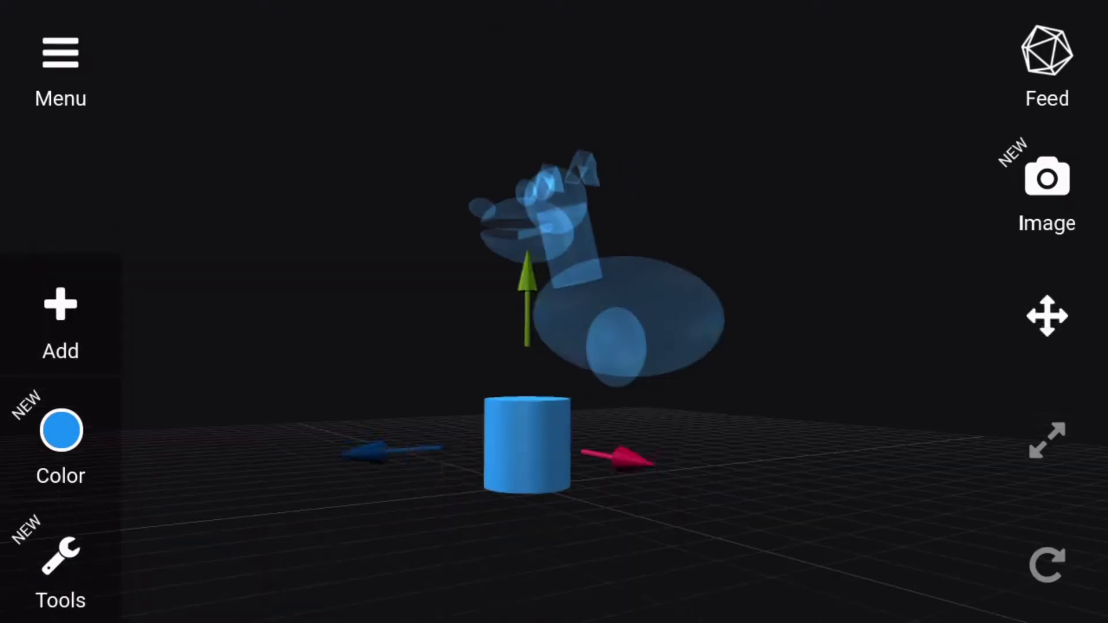
pyautogui.click(1048, 440)
pyautogui.moveTo(525, 462); pyautogui.dragTo(772, 283)
pyautogui.click(1048, 315)
pyautogui.moveTo(404, 487); pyautogui.dragTo(415, 471)
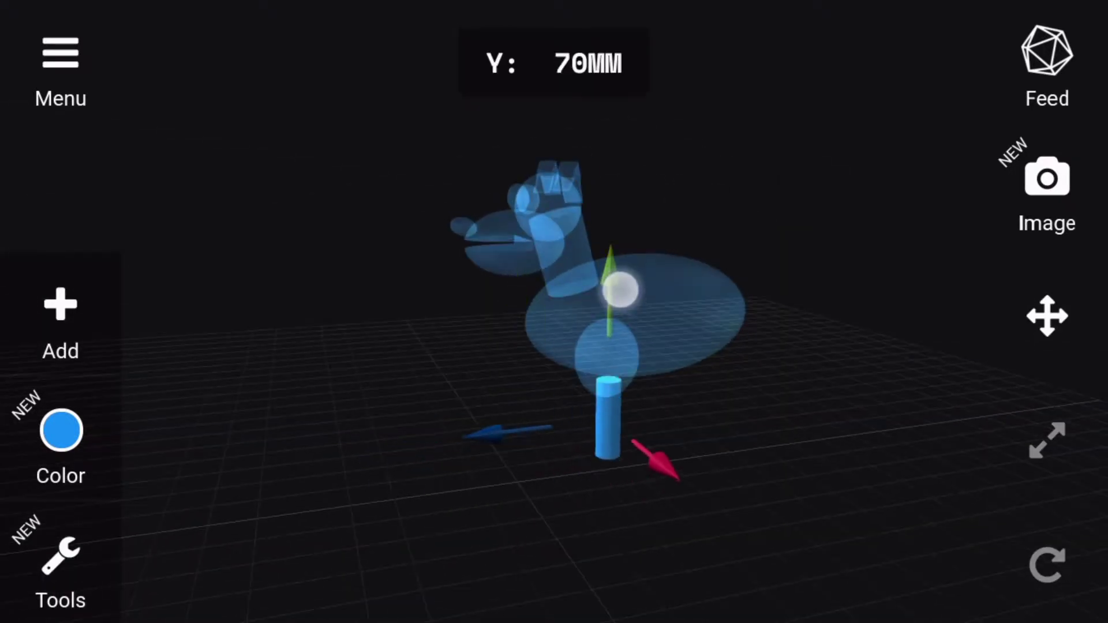
pyautogui.moveTo(655, 462); pyautogui.dragTo(743, 415)
pyautogui.moveTo(583, 427); pyautogui.dragTo(549, 468)
pyautogui.click(881, 526)
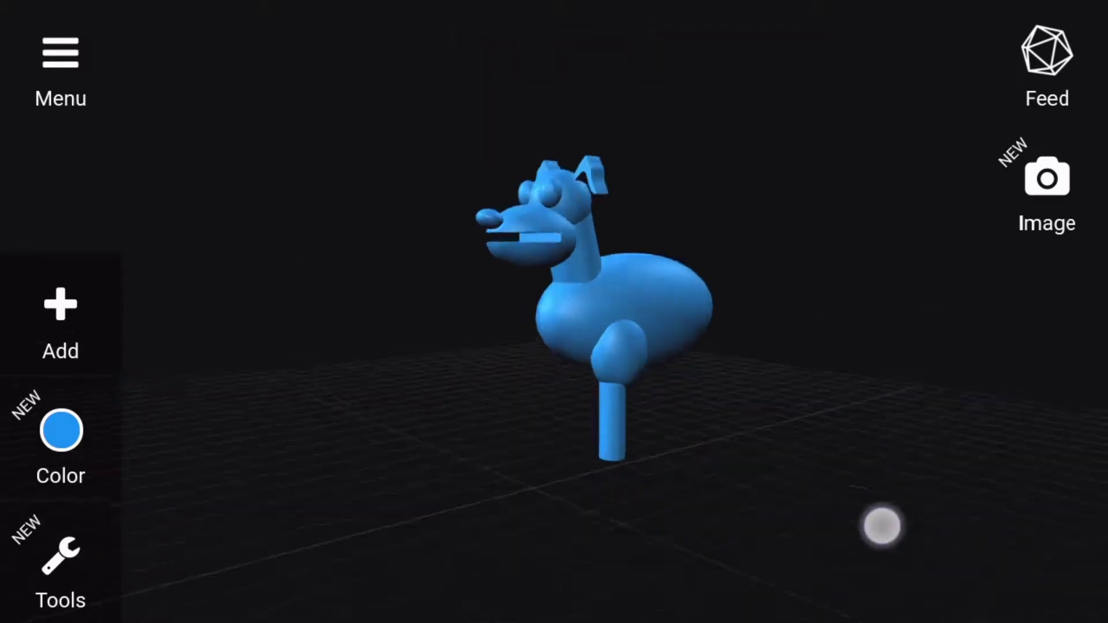
# Delete the thin leg cylinder
pyautogui.click(60, 569)
pyautogui.click(310, 573)
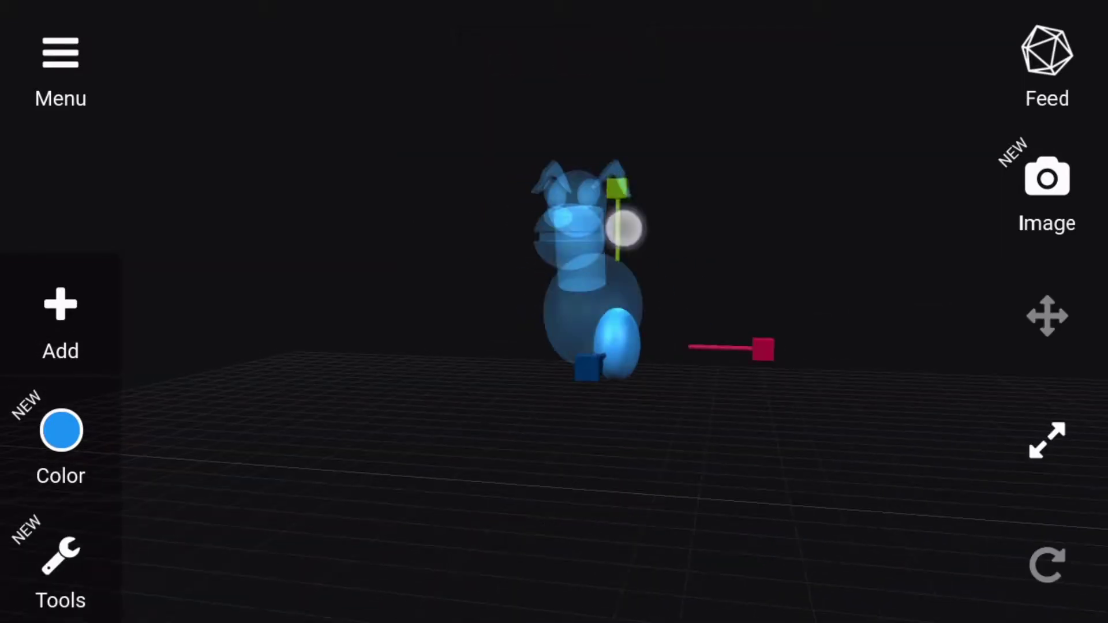
pyautogui.moveTo(623, 228); pyautogui.dragTo(683, 547)
# Copy the egg thigh and narrow the copy to 36 mm wide with shallower depth
pyautogui.click(60, 569)
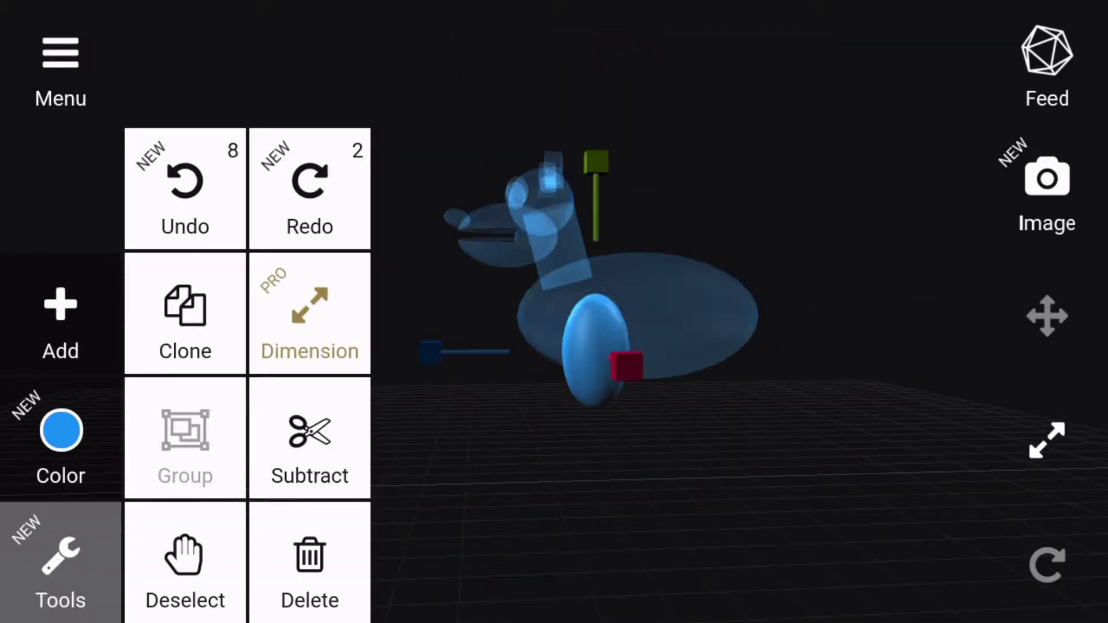
pyautogui.click(640, 507)
pyautogui.moveTo(641, 507); pyautogui.dragTo(596, 503)
pyautogui.click(60, 323)
pyautogui.click(621, 343)
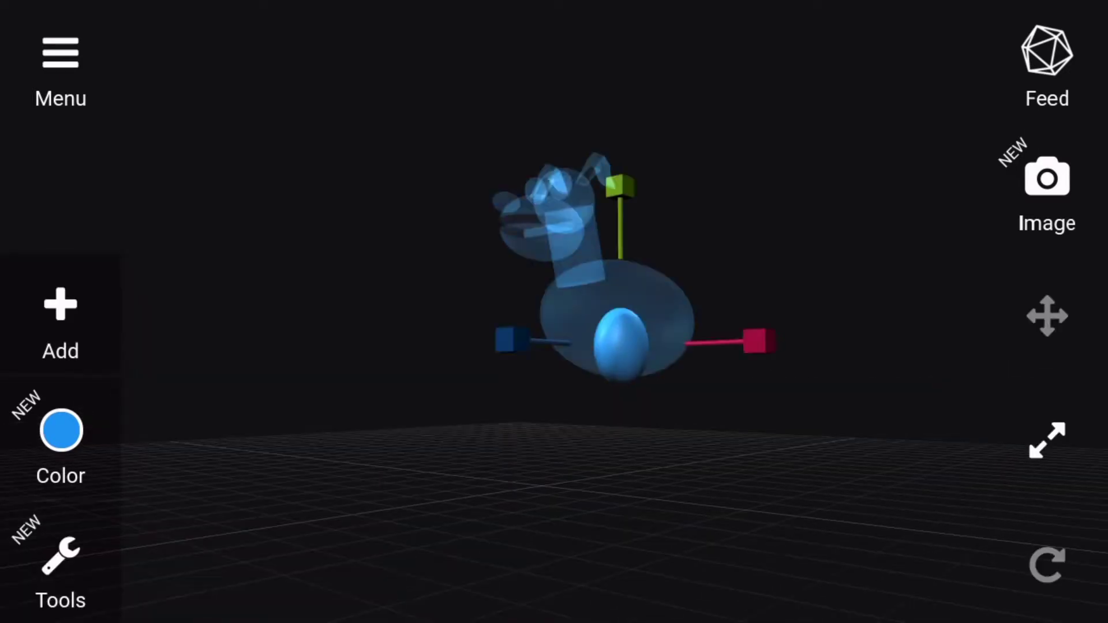
pyautogui.moveTo(692, 473); pyautogui.dragTo(736, 562)
pyautogui.moveTo(767, 390); pyautogui.dragTo(475, 541)
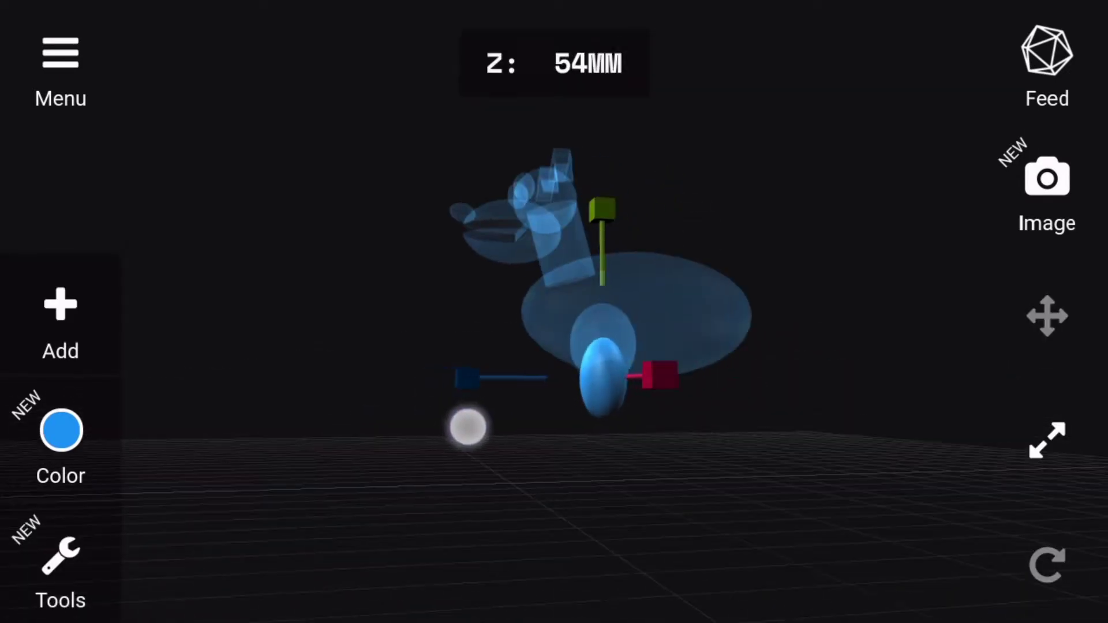
pyautogui.moveTo(467, 427)
pyautogui.mouseDown()
pyautogui.moveTo(626, 534)
pyautogui.moveTo(500, 522)
pyautogui.moveTo(676, 514)
pyautogui.mouseUp()
pyautogui.moveTo(745, 379); pyautogui.dragTo(402, 487)
# Add a thin cylinder and align it under the lower leg as a shin
pyautogui.click(61, 324)
pyautogui.click(309, 445)
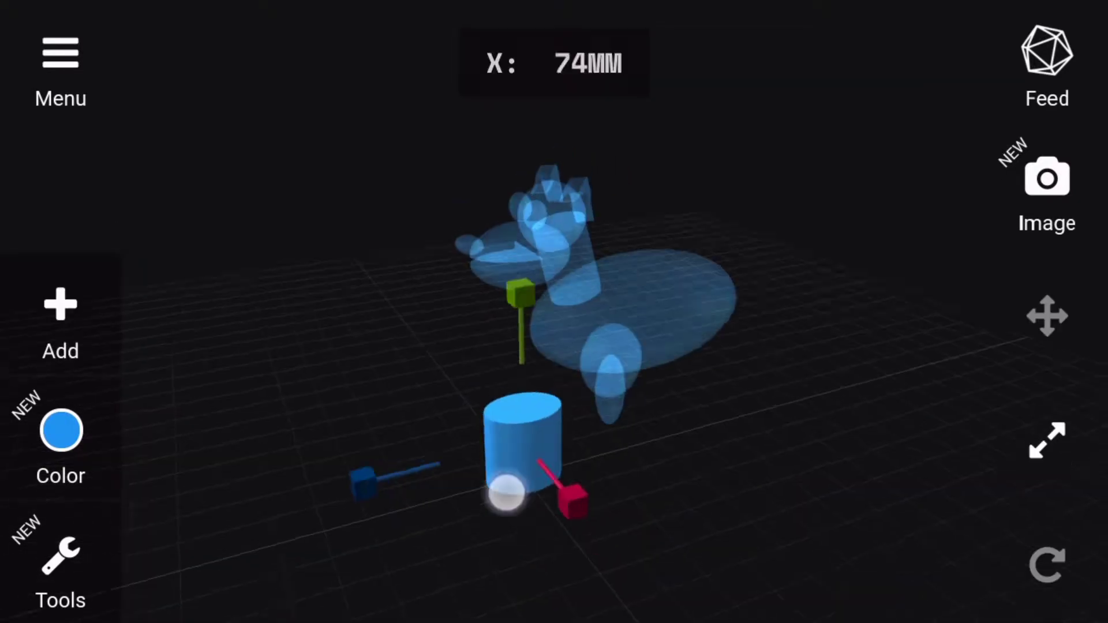
pyautogui.moveTo(508, 490); pyautogui.dragTo(495, 518)
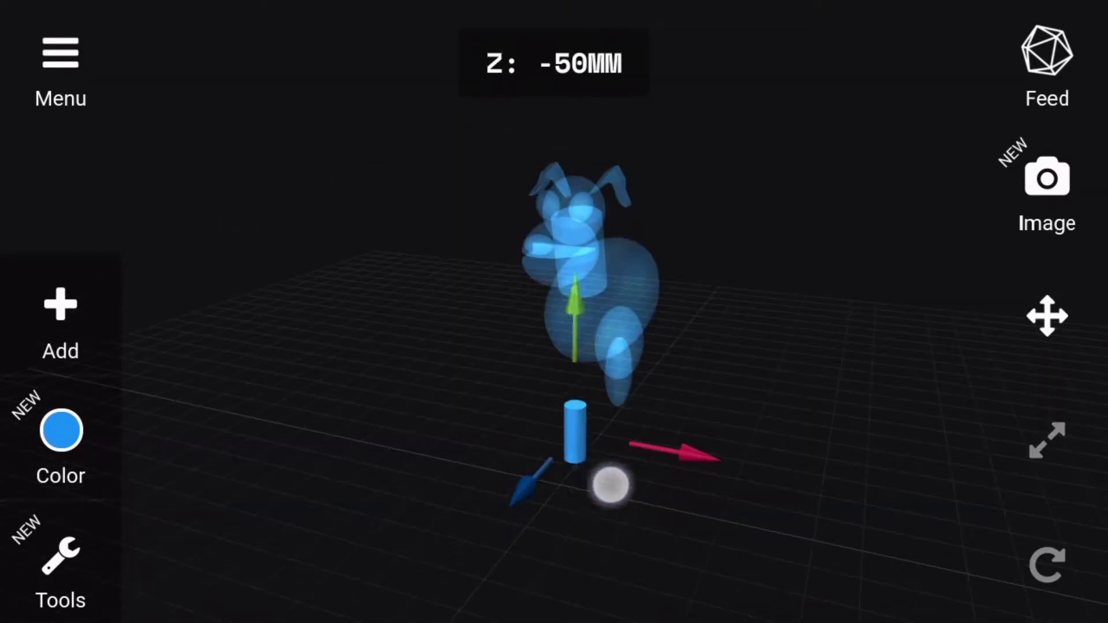
pyautogui.moveTo(611, 485); pyautogui.dragTo(388, 450)
pyautogui.moveTo(710, 448); pyautogui.dragTo(722, 455)
pyautogui.moveTo(523, 497); pyautogui.dragTo(664, 404)
pyautogui.click(720, 430)
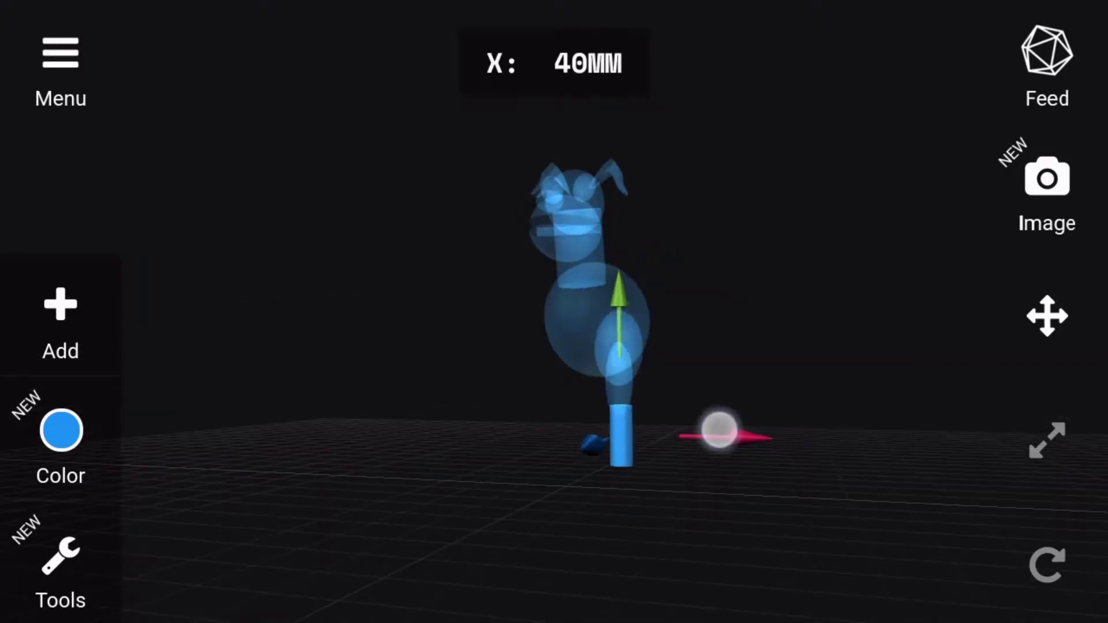
pyautogui.moveTo(575, 488)
pyautogui.mouseDown()
pyautogui.moveTo(780, 579)
pyautogui.moveTo(24, 593)
pyautogui.mouseUp()
# Raise the shin cylinder up into the leg and check it from the side and front
pyautogui.click(812, 476)
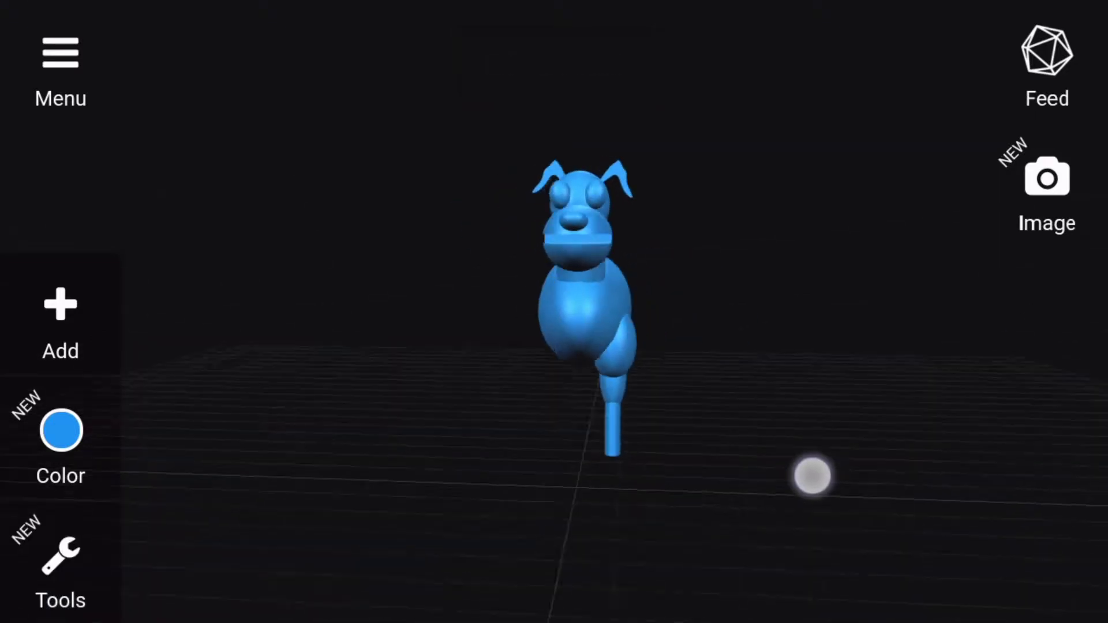
pyautogui.moveTo(811, 475); pyautogui.dragTo(681, 530)
pyautogui.click(603, 439)
pyautogui.moveTo(595, 323); pyautogui.dragTo(594, 294)
pyautogui.click(60, 569)
pyautogui.click(186, 549)
pyautogui.moveTo(404, 520)
pyautogui.mouseDown()
pyautogui.moveTo(661, 596)
pyautogui.moveTo(978, 473)
pyautogui.moveTo(818, 540)
pyautogui.mouseUp()
# Move the new cube sideways toward the foot of the leg
pyautogui.moveTo(268, 468); pyautogui.dragTo(427, 577)
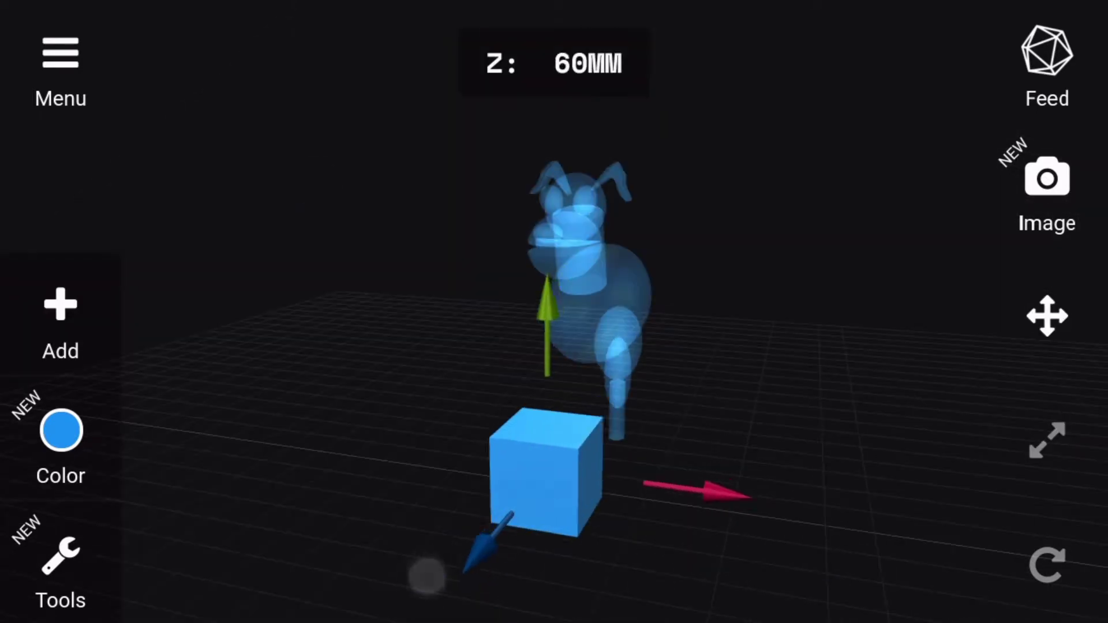
pyautogui.moveTo(827, 485)
pyautogui.mouseDown()
pyautogui.moveTo(864, 337)
pyautogui.moveTo(735, 421)
pyautogui.moveTo(694, 491)
pyautogui.moveTo(829, 445)
pyautogui.moveTo(472, 545)
pyautogui.mouseUp()
pyautogui.click(60, 571)
pyautogui.click(317, 470)
# Line the paw up under the front leg and select it
pyautogui.click(1048, 316)
pyautogui.moveTo(695, 424)
pyautogui.mouseDown()
pyautogui.moveTo(726, 527)
pyautogui.moveTo(383, 541)
pyautogui.moveTo(901, 527)
pyautogui.mouseUp()
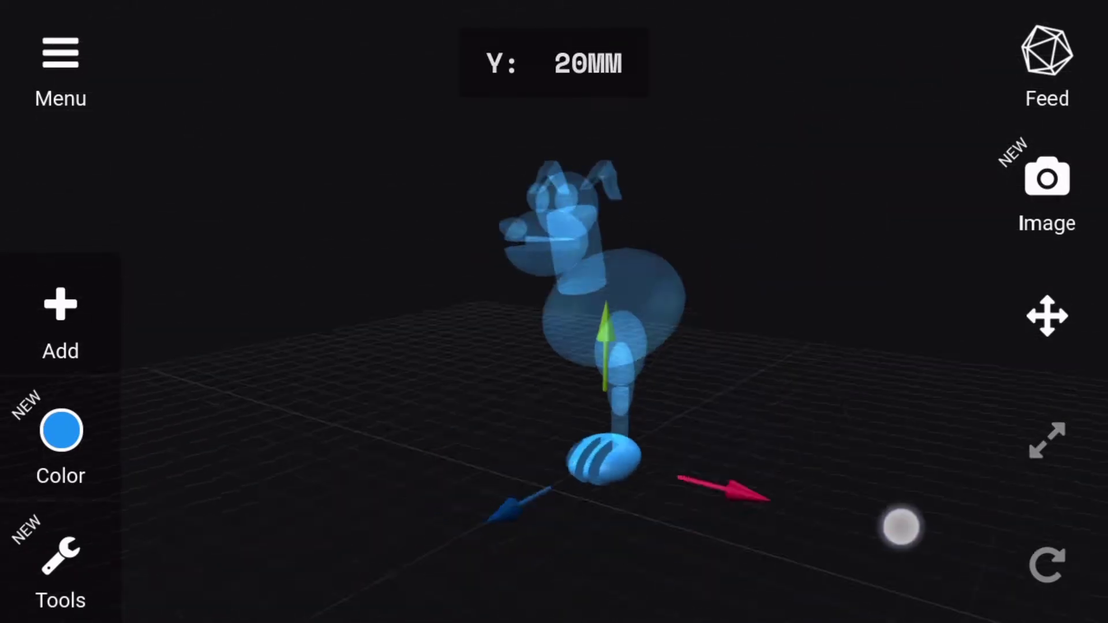
pyautogui.moveTo(751, 466); pyautogui.dragTo(895, 473)
pyautogui.click(1048, 323)
pyautogui.moveTo(737, 391); pyautogui.dragTo(926, 529)
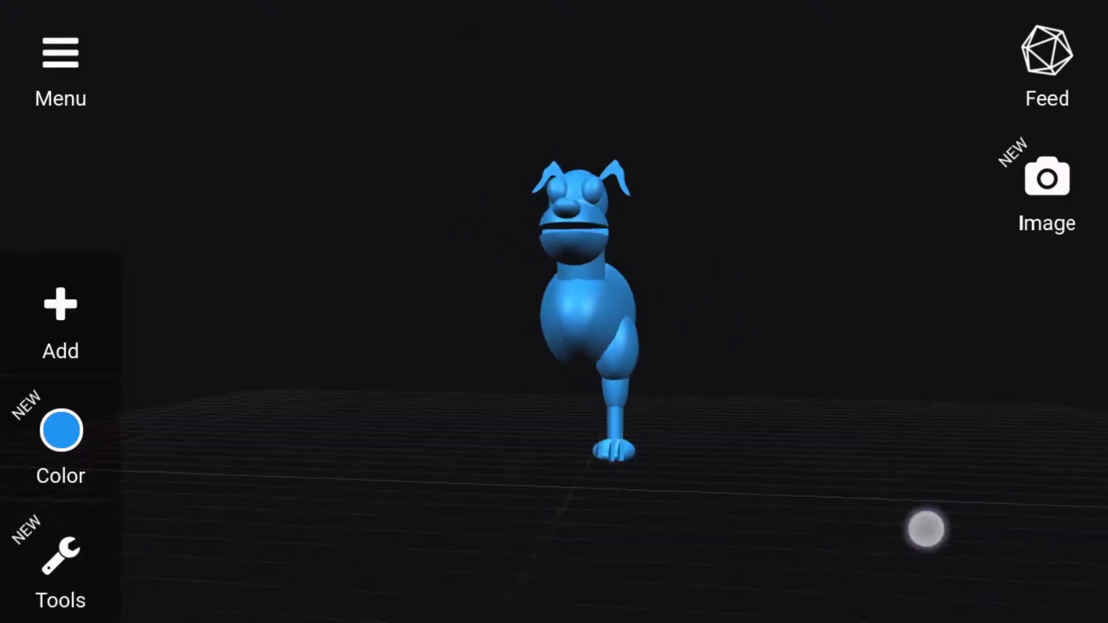
pyautogui.click(60, 569)
pyautogui.click(185, 595)
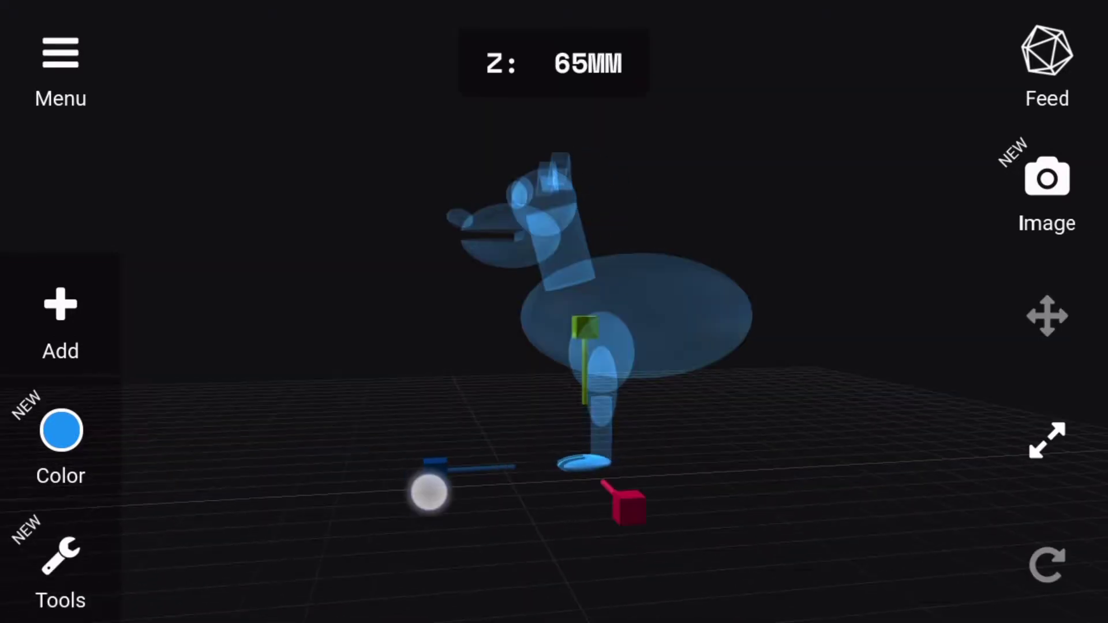
# Resize the paw to 65 mm long, then select the leg parts together
pyautogui.moveTo(426, 488); pyautogui.dragTo(425, 471)
pyautogui.click(60, 568)
pyautogui.click(673, 551)
pyautogui.click(601, 370)
pyautogui.moveTo(751, 548); pyautogui.dragTo(886, 549)
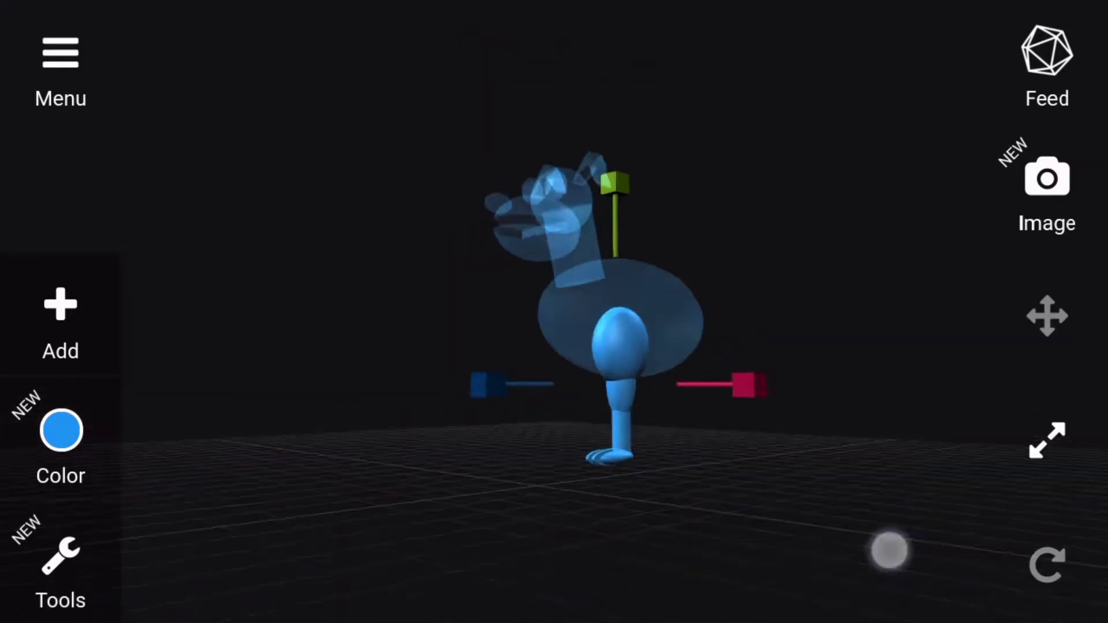
# Clone the leg and offset the copy sideways to 40 mm as a second leg
pyautogui.click(61, 568)
pyautogui.moveTo(421, 396); pyautogui.dragTo(545, 441)
pyautogui.moveTo(641, 415); pyautogui.dragTo(787, 391)
pyautogui.moveTo(808, 461); pyautogui.dragTo(519, 462)
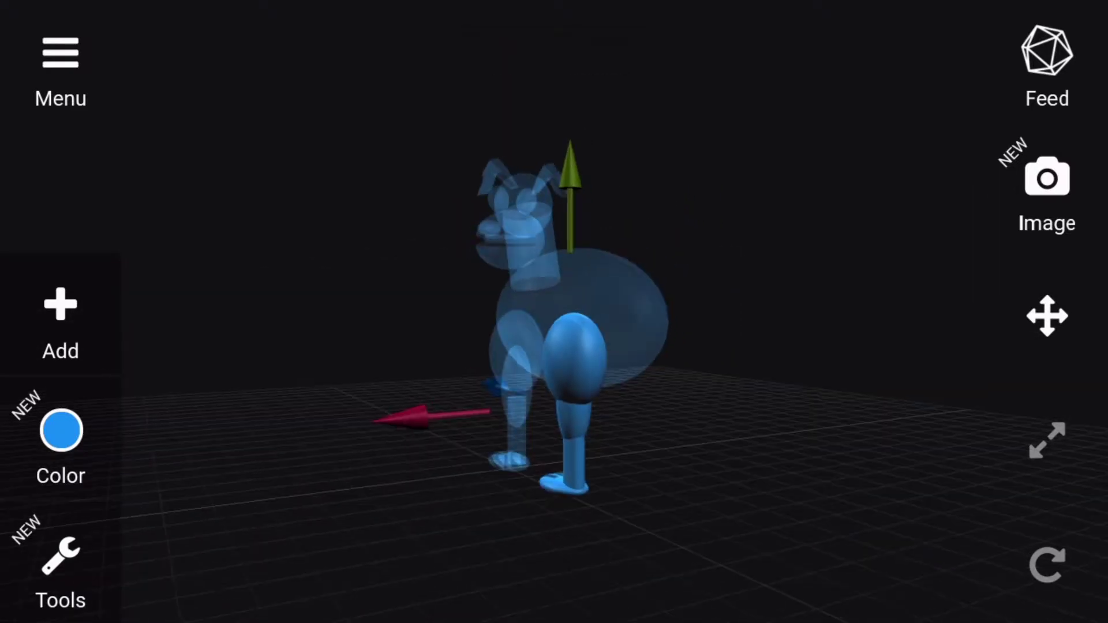
pyautogui.moveTo(635, 450); pyautogui.dragTo(627, 568)
pyautogui.click(61, 569)
pyautogui.click(185, 594)
pyautogui.moveTo(519, 358); pyautogui.dragTo(804, 358)
pyautogui.click(60, 569)
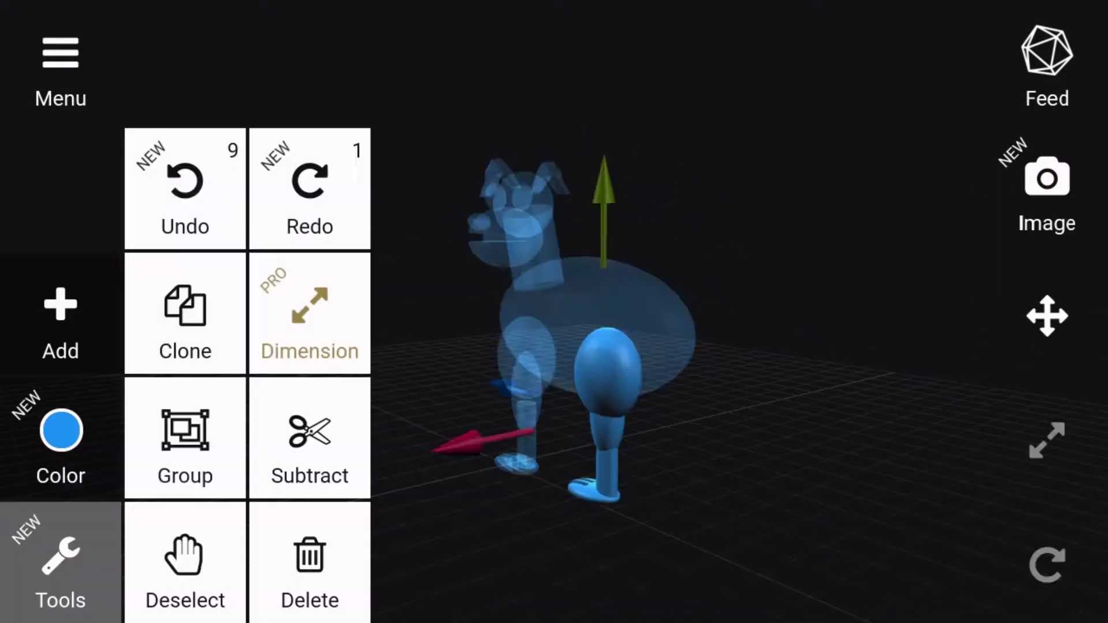
pyautogui.moveTo(520, 433)
pyautogui.mouseDown()
pyautogui.moveTo(461, 442)
pyautogui.moveTo(992, 532)
pyautogui.moveTo(846, 515)
pyautogui.moveTo(740, 542)
pyautogui.moveTo(866, 536)
pyautogui.mouseUp()
# Duplicate both front legs and move the copies 150 mm back along the body
pyautogui.click(600, 346)
pyautogui.click(773, 347)
pyautogui.moveTo(750, 405); pyautogui.dragTo(747, 502)
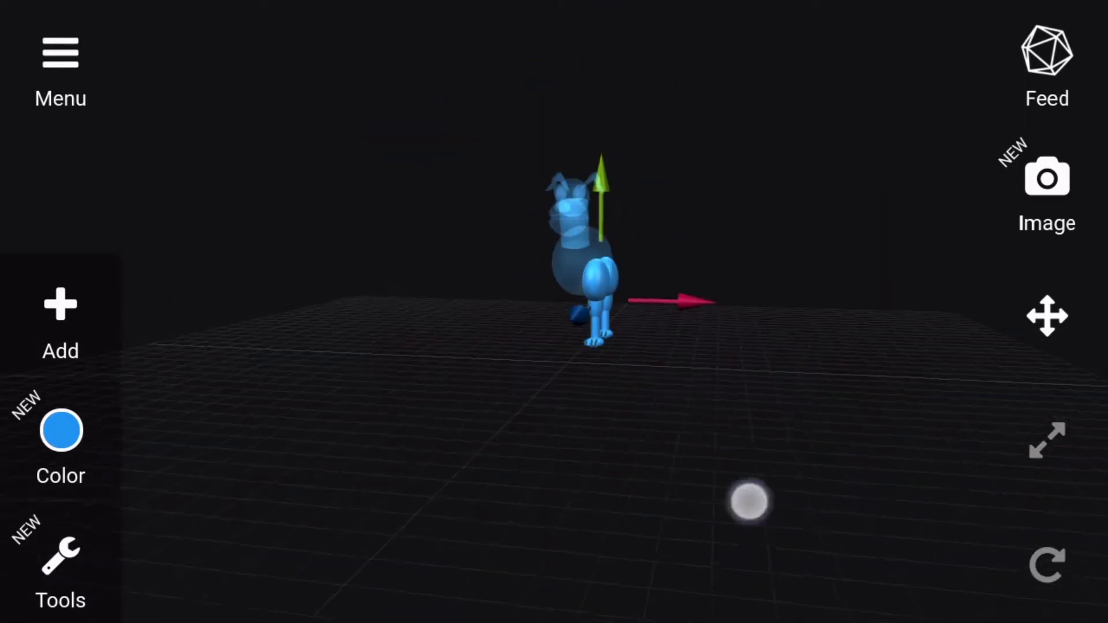
pyautogui.moveTo(705, 300); pyautogui.dragTo(737, 309)
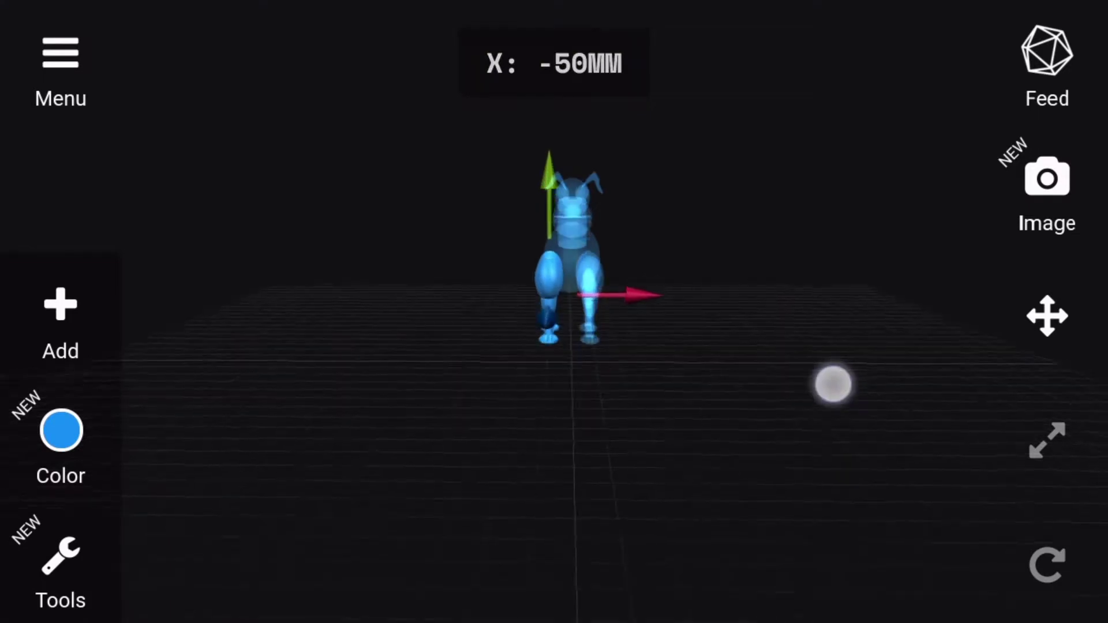
pyautogui.click(833, 384)
pyautogui.moveTo(1004, 548); pyautogui.dragTo(680, 460)
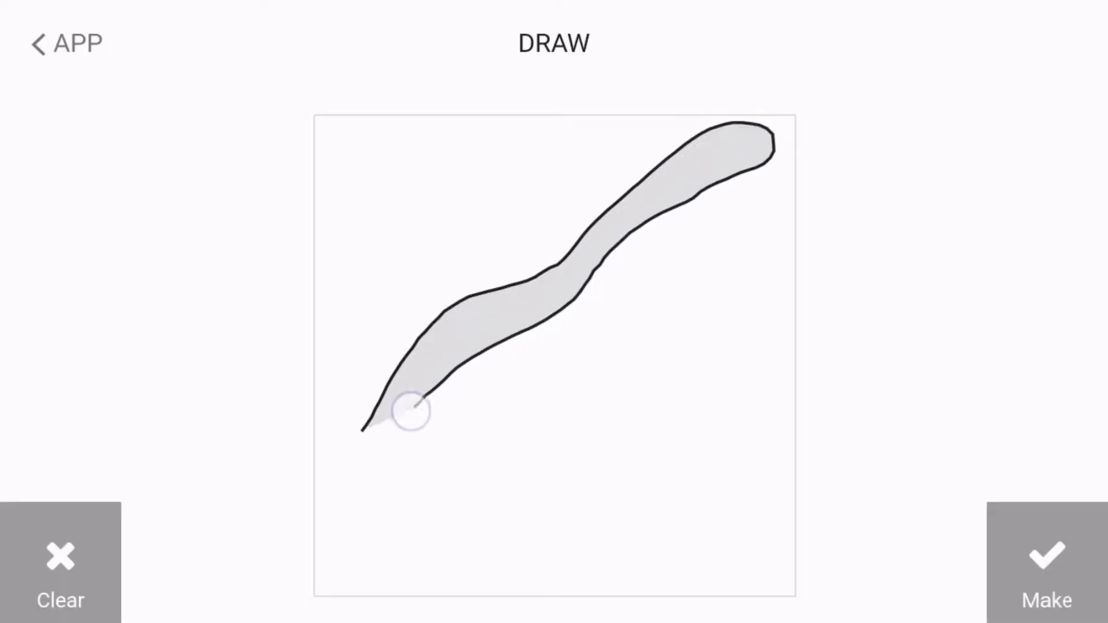
# Make the wavy outline a 3D tail, rotate it 75° and line it up behind the body
pyautogui.moveTo(411, 411); pyautogui.dragTo(371, 462)
pyautogui.click(1047, 563)
pyautogui.moveTo(678, 491); pyautogui.dragTo(692, 348)
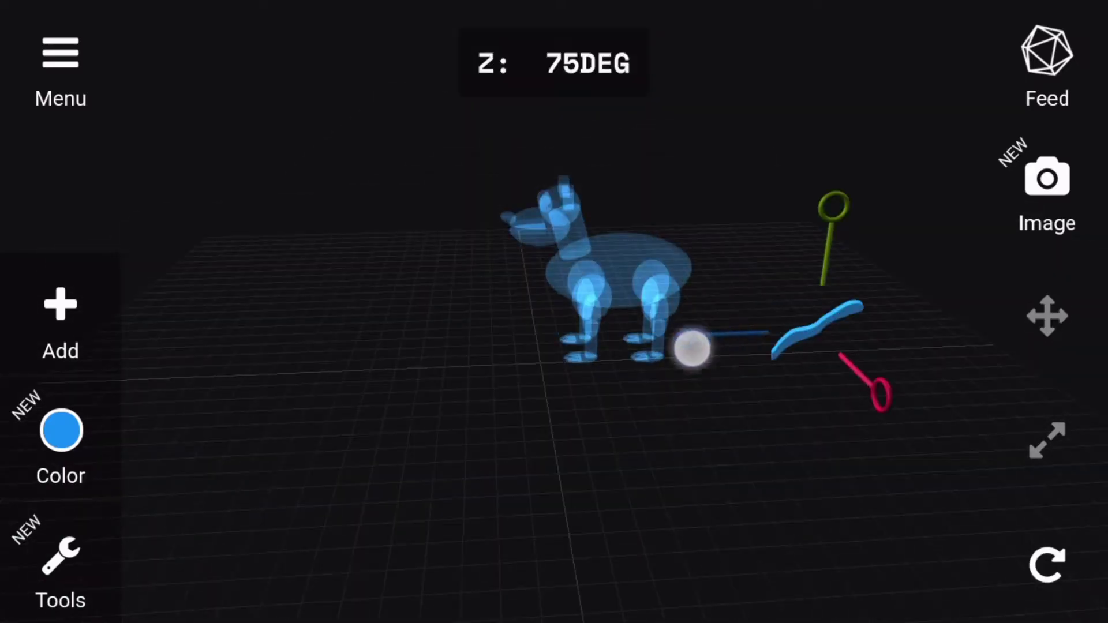
pyautogui.moveTo(730, 472); pyautogui.dragTo(731, 346)
pyautogui.moveTo(730, 116)
pyautogui.mouseDown()
pyautogui.moveTo(737, 94)
pyautogui.moveTo(755, 104)
pyautogui.mouseUp()
pyautogui.click(26, 572)
pyautogui.moveTo(635, 462); pyautogui.dragTo(462, 462)
pyautogui.moveTo(404, 277); pyautogui.dragTo(314, 336)
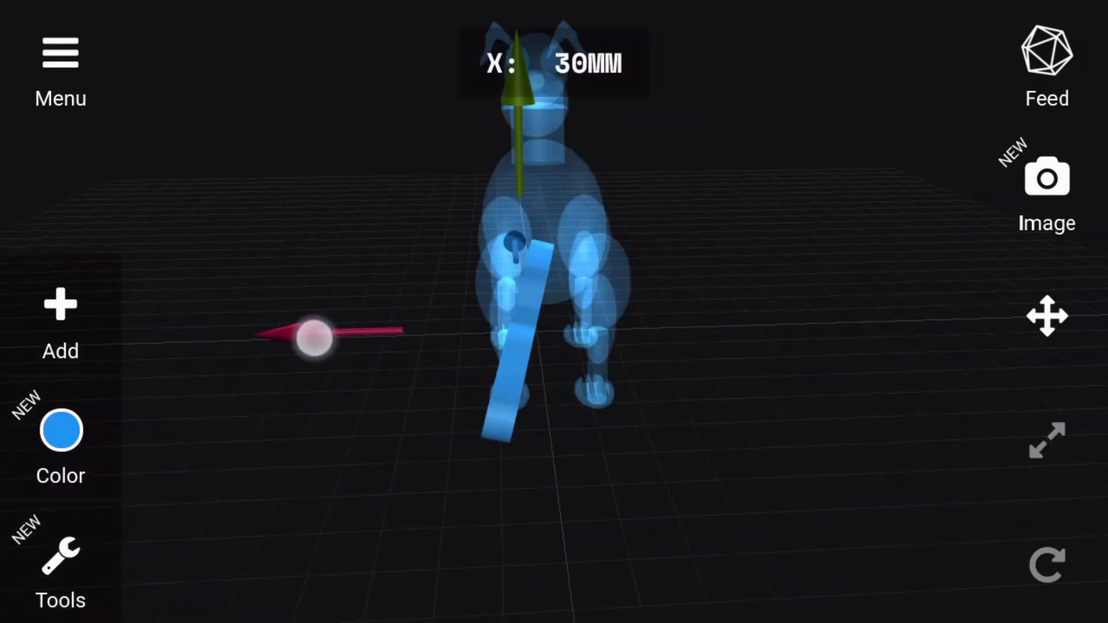
pyautogui.click(1047, 563)
pyautogui.moveTo(306, 274)
pyautogui.mouseDown()
pyautogui.moveTo(670, 456)
pyautogui.moveTo(542, 431)
pyautogui.moveTo(732, 453)
pyautogui.moveTo(852, 439)
pyautogui.mouseUp()
# Sketch a freehand tongue outline and turn it into a 3D piece
pyautogui.scroll(3, 738, 392)
pyautogui.click(60, 324)
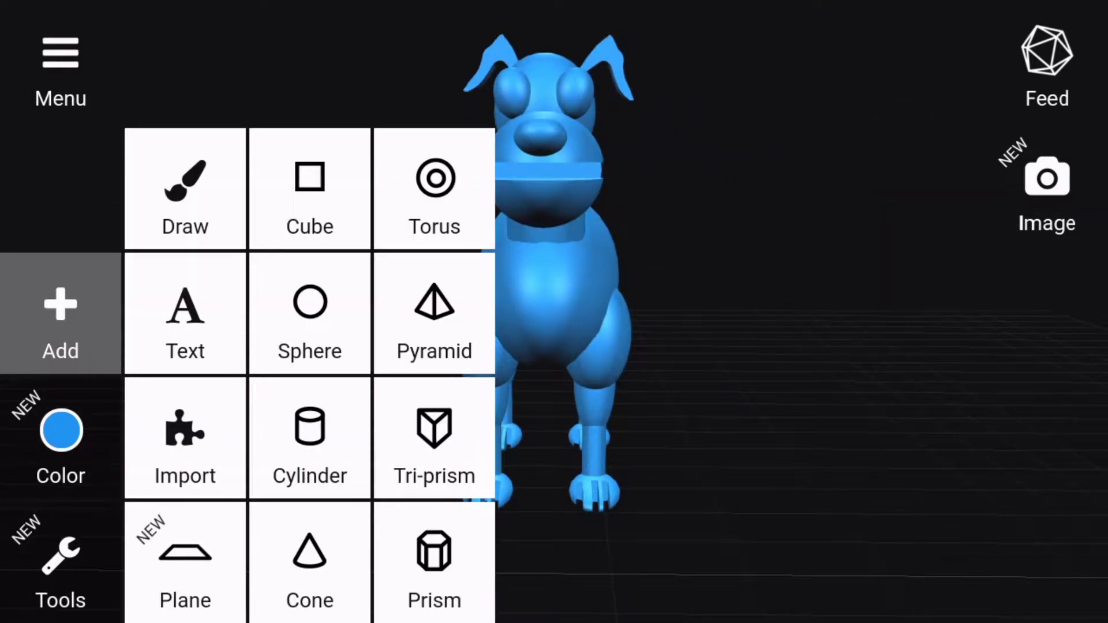
pyautogui.click(185, 179)
pyautogui.moveTo(570, 362); pyautogui.dragTo(505, 254)
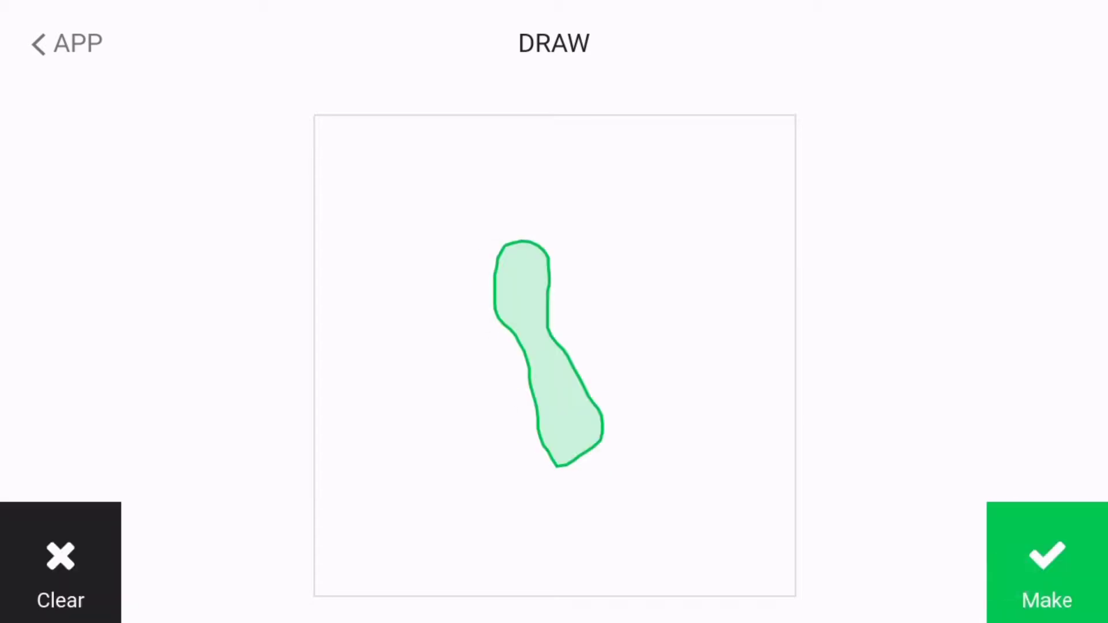
pyautogui.click(1048, 563)
# Rotate and tilt the tongue piece, raising it to mouth height on the head
pyautogui.moveTo(761, 224); pyautogui.dragTo(750, 277)
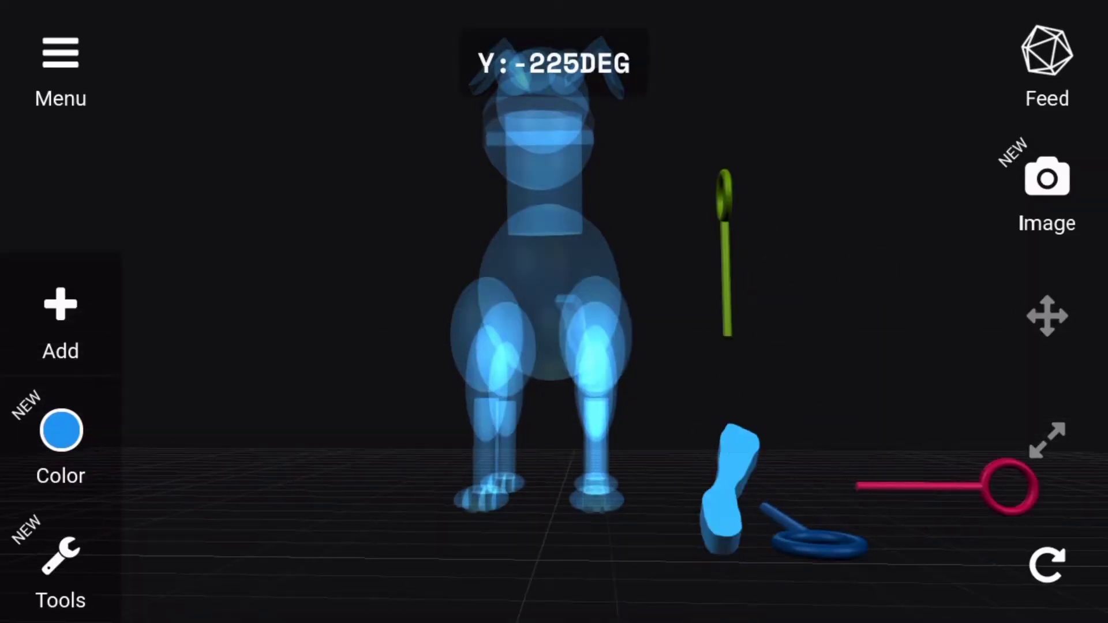
pyautogui.moveTo(664, 398); pyautogui.dragTo(583, 398)
pyautogui.moveTo(843, 484); pyautogui.dragTo(693, 485)
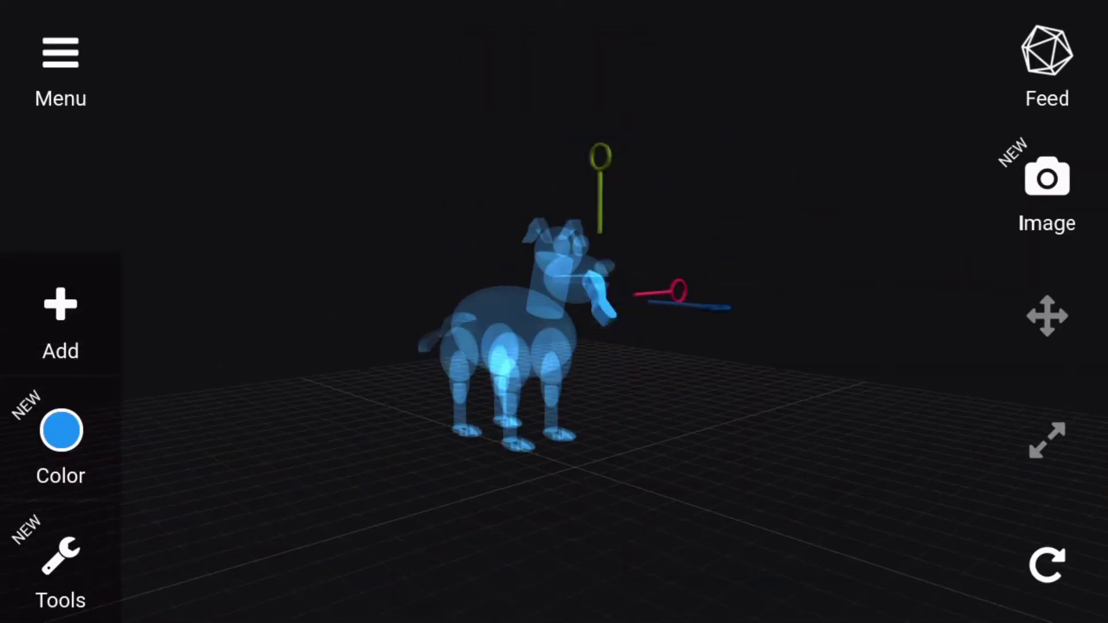
pyautogui.moveTo(666, 544); pyautogui.dragTo(592, 515)
pyautogui.moveTo(665, 335); pyautogui.dragTo(526, 177)
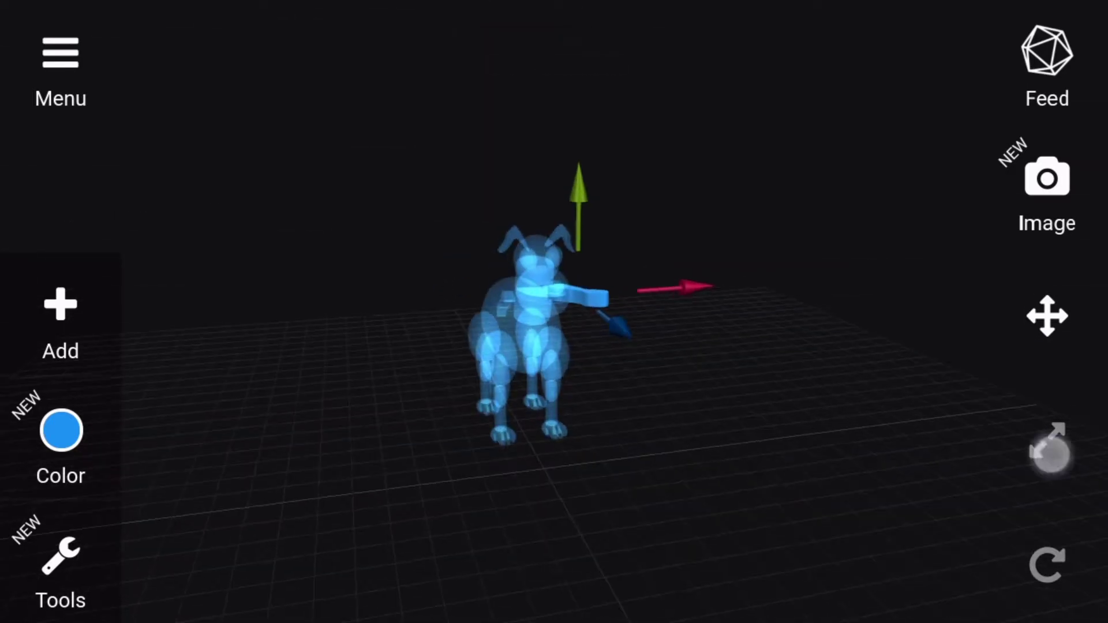
pyautogui.moveTo(760, 362)
pyautogui.mouseDown()
pyautogui.moveTo(747, 289)
pyautogui.moveTo(658, 531)
pyautogui.mouseUp()
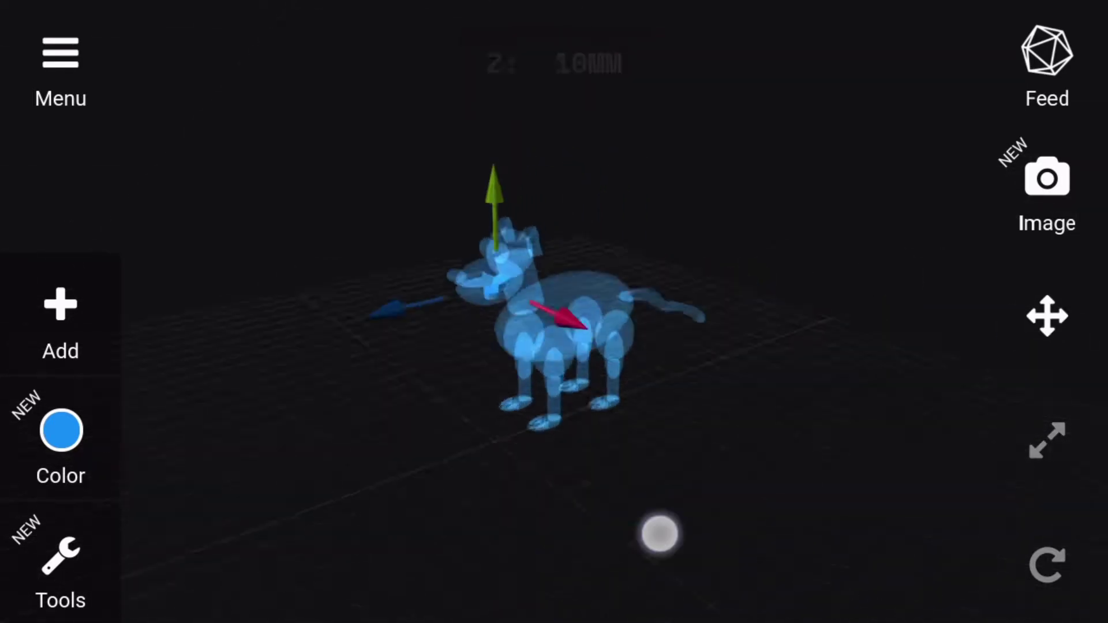
# Raise the tongue slightly into place and deselect everything
pyautogui.click(60, 565)
pyautogui.moveTo(848, 321); pyautogui.dragTo(750, 324)
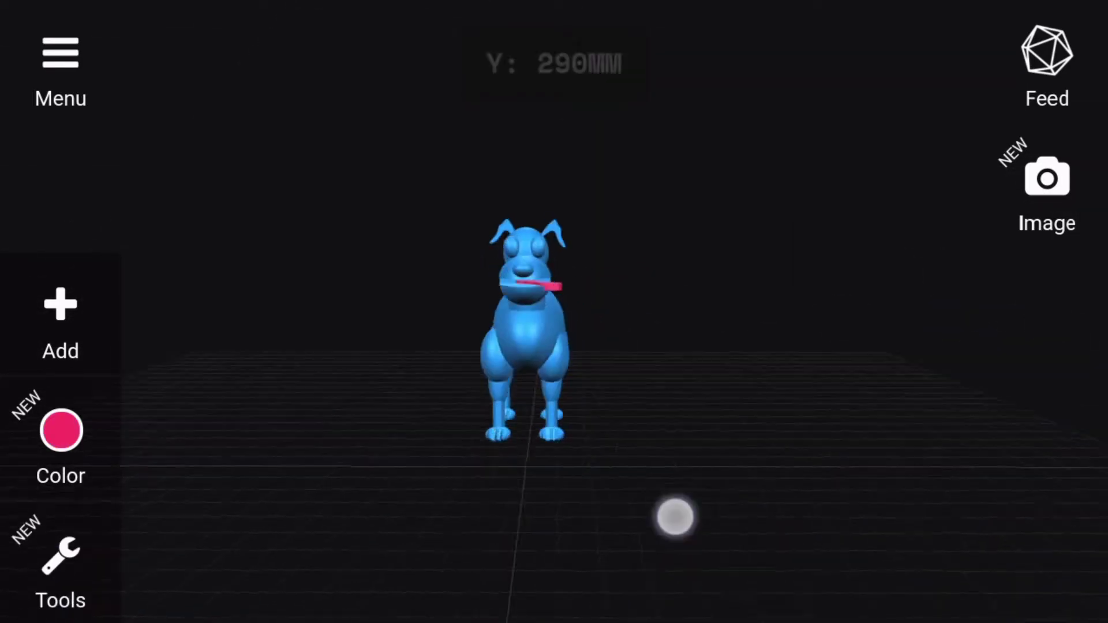
pyautogui.click(61, 566)
pyautogui.moveTo(519, 190); pyautogui.dragTo(594, 80)
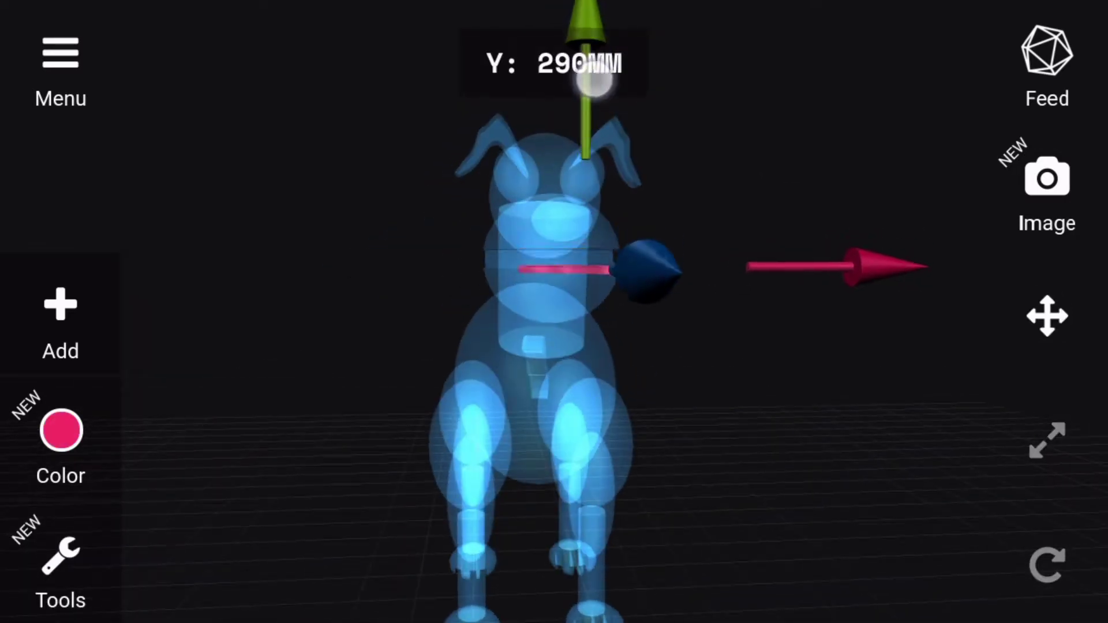
pyautogui.click(60, 566)
pyautogui.click(185, 564)
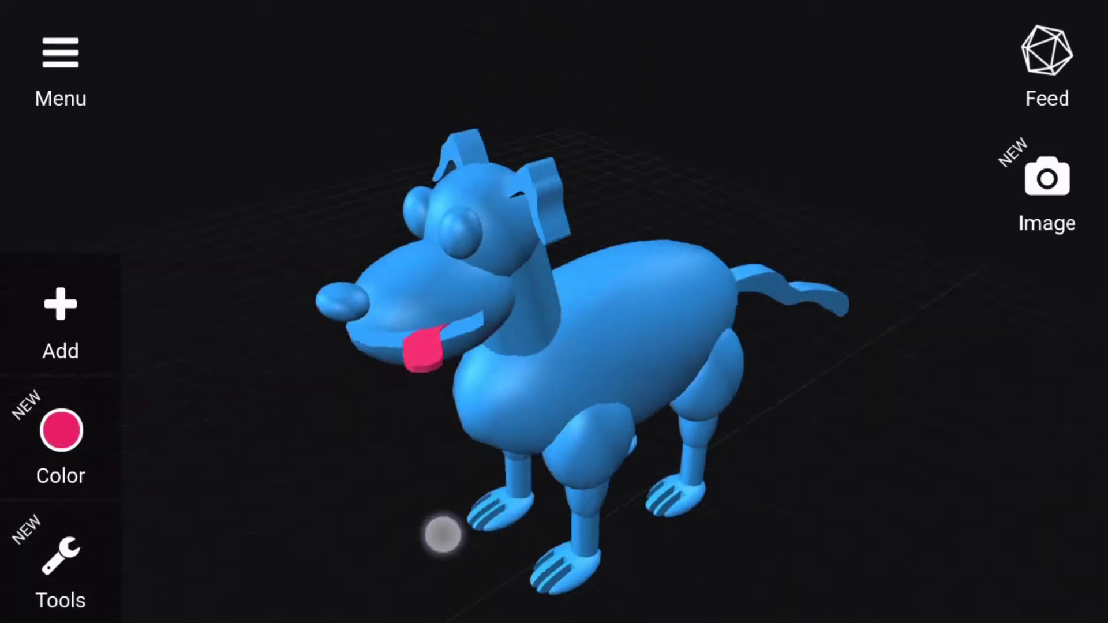
pyautogui.moveTo(441, 532); pyautogui.dragTo(861, 393)
# Sketch a freehand teeth outline and turn it into a 3D piece
pyautogui.click(61, 566)
pyautogui.click(61, 317)
pyautogui.click(186, 185)
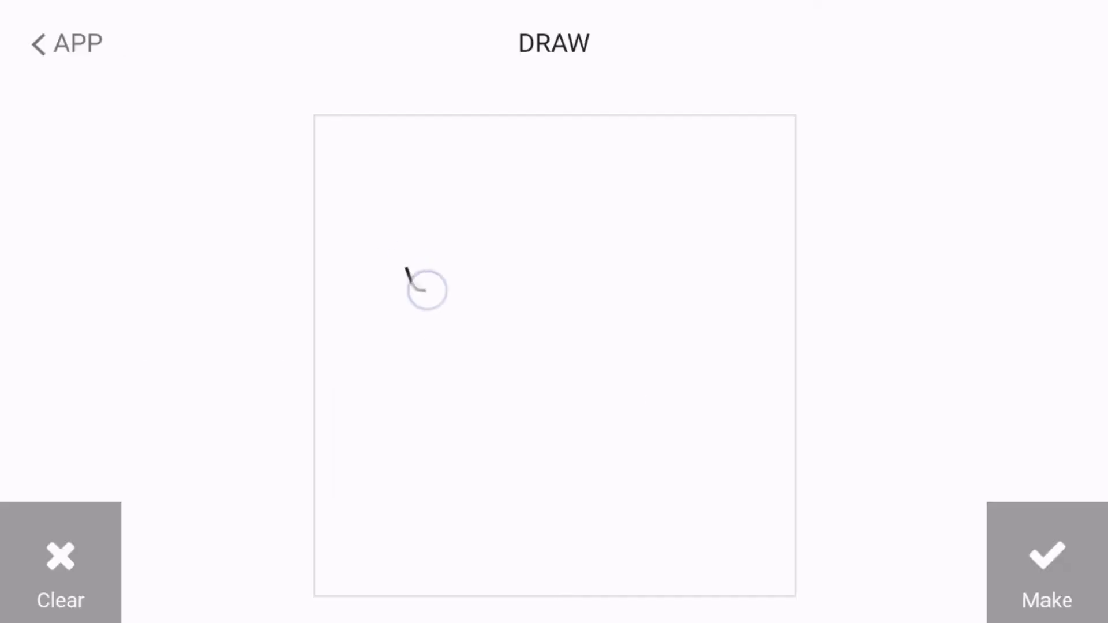
pyautogui.moveTo(406, 272); pyautogui.dragTo(598, 266)
pyautogui.moveTo(430, 286); pyautogui.dragTo(588, 327)
pyautogui.click(1048, 563)
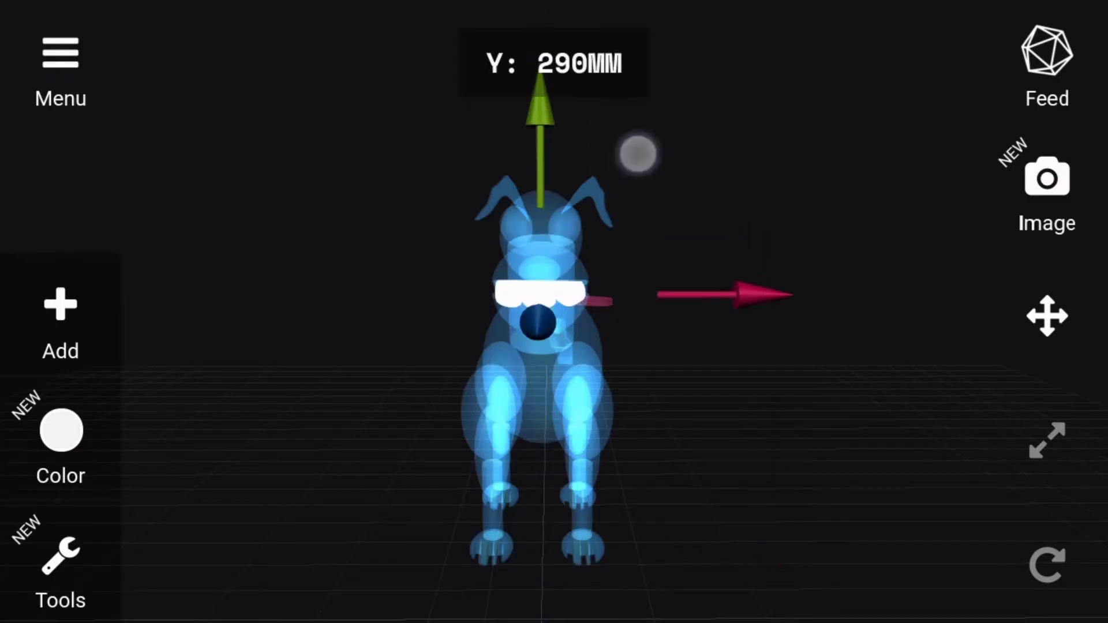
# Resize the teeth piece, then clear the selection
pyautogui.moveTo(575, 169); pyautogui.dragTo(767, 295)
pyautogui.moveTo(721, 404)
pyautogui.mouseDown()
pyautogui.moveTo(663, 448)
pyautogui.moveTo(565, 452)
pyautogui.mouseUp()
pyautogui.click(1048, 441)
pyautogui.moveTo(633, 297)
pyautogui.mouseDown()
pyautogui.moveTo(882, 507)
pyautogui.moveTo(840, 259)
pyautogui.moveTo(619, 466)
pyautogui.moveTo(826, 470)
pyautogui.mouseUp()
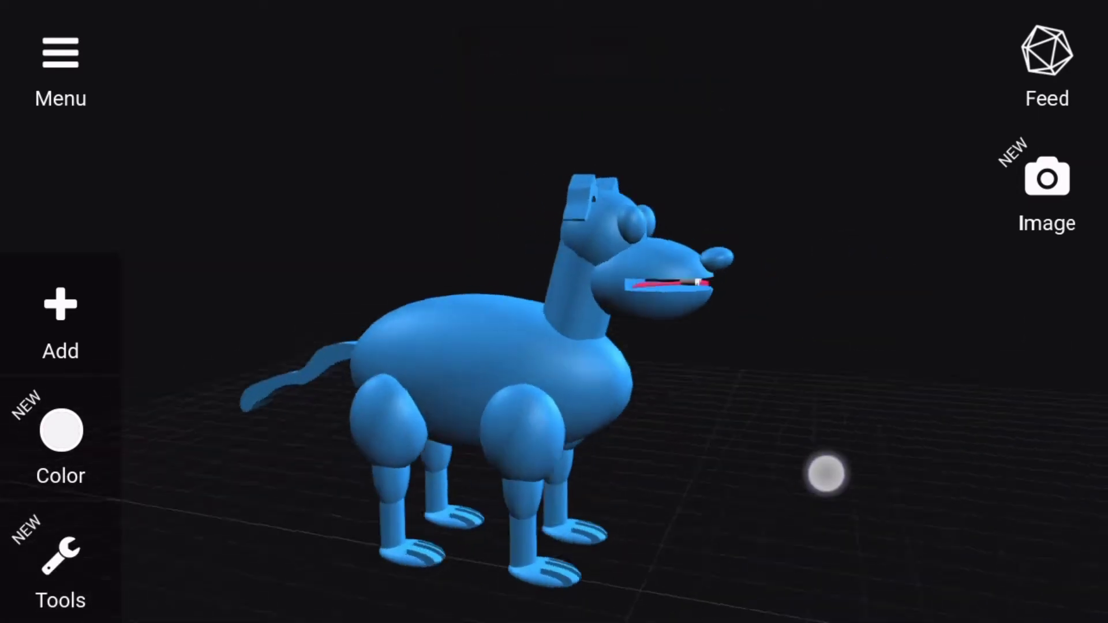
pyautogui.click(60, 569)
pyautogui.click(185, 581)
# Turn the teeth to 15° and lift them up in line with the mouth
pyautogui.moveTo(911, 396)
pyautogui.mouseDown()
pyautogui.moveTo(559, 425)
pyautogui.moveTo(685, 521)
pyautogui.mouseUp()
pyautogui.click(1048, 566)
pyautogui.moveTo(1003, 526); pyautogui.dragTo(733, 519)
pyautogui.click(1047, 317)
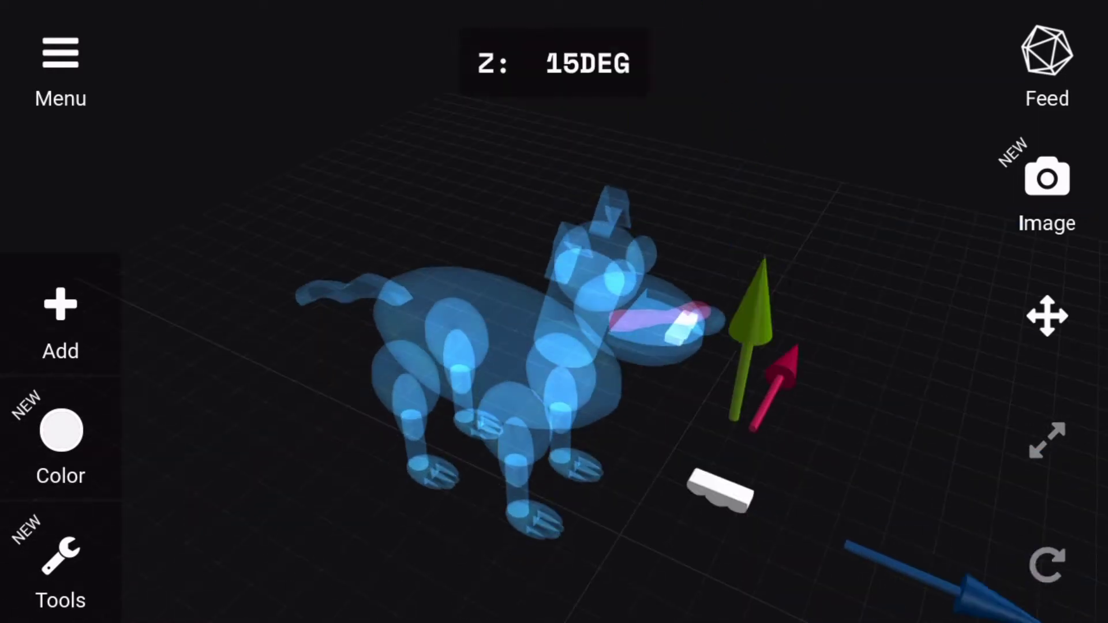
pyautogui.moveTo(779, 371); pyautogui.dragTo(753, 173)
pyautogui.moveTo(635, 289)
pyautogui.mouseDown()
pyautogui.moveTo(797, 289)
pyautogui.moveTo(594, 448)
pyautogui.mouseUp()
# Fine-tune the teeth, nudging them sideways into the mouth
pyautogui.moveTo(693, 294); pyautogui.dragTo(668, 299)
pyautogui.moveTo(519, 473); pyautogui.dragTo(748, 465)
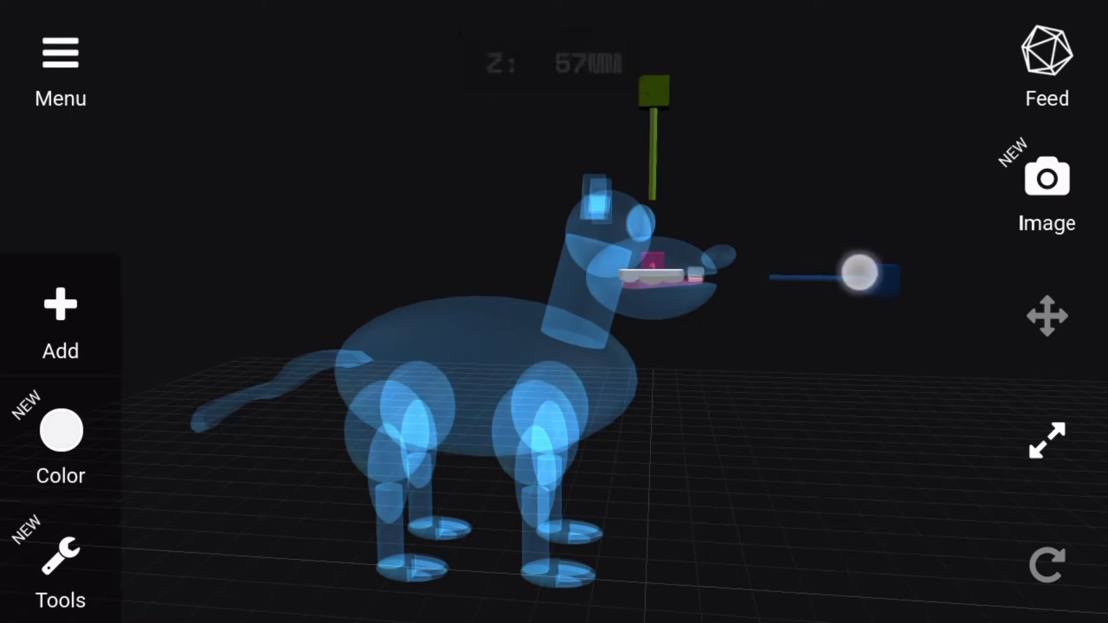
pyautogui.click(61, 569)
pyautogui.click(889, 423)
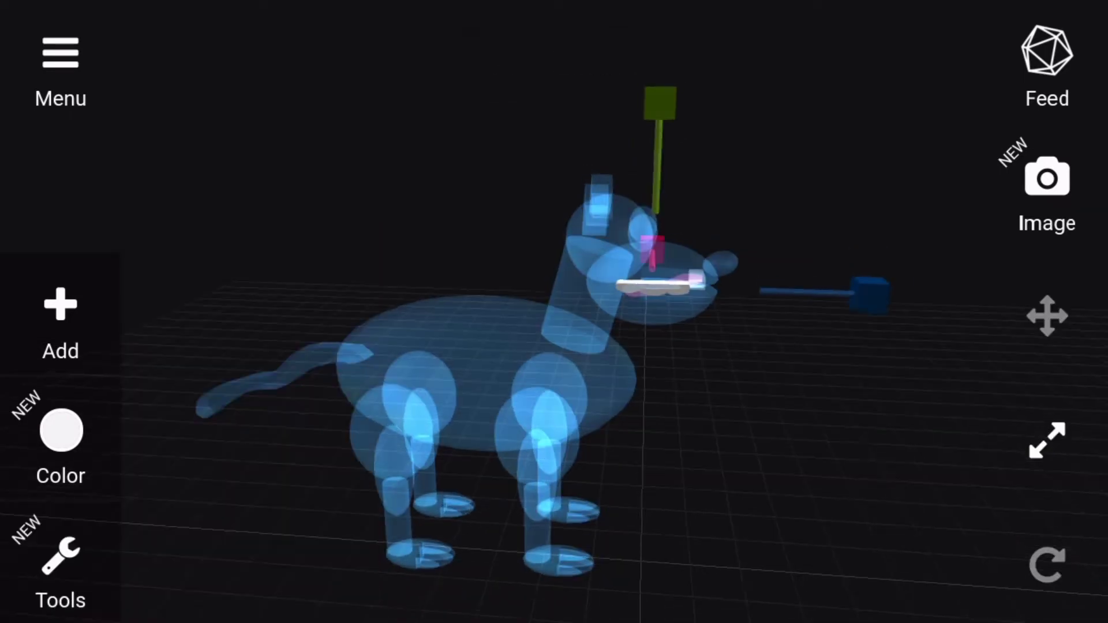
pyautogui.moveTo(846, 287); pyautogui.dragTo(683, 286)
pyautogui.moveTo(846, 377)
pyautogui.mouseDown()
pyautogui.moveTo(730, 500)
pyautogui.moveTo(695, 480)
pyautogui.moveTo(792, 430)
pyautogui.mouseUp()
pyautogui.click(61, 569)
pyautogui.click(192, 327)
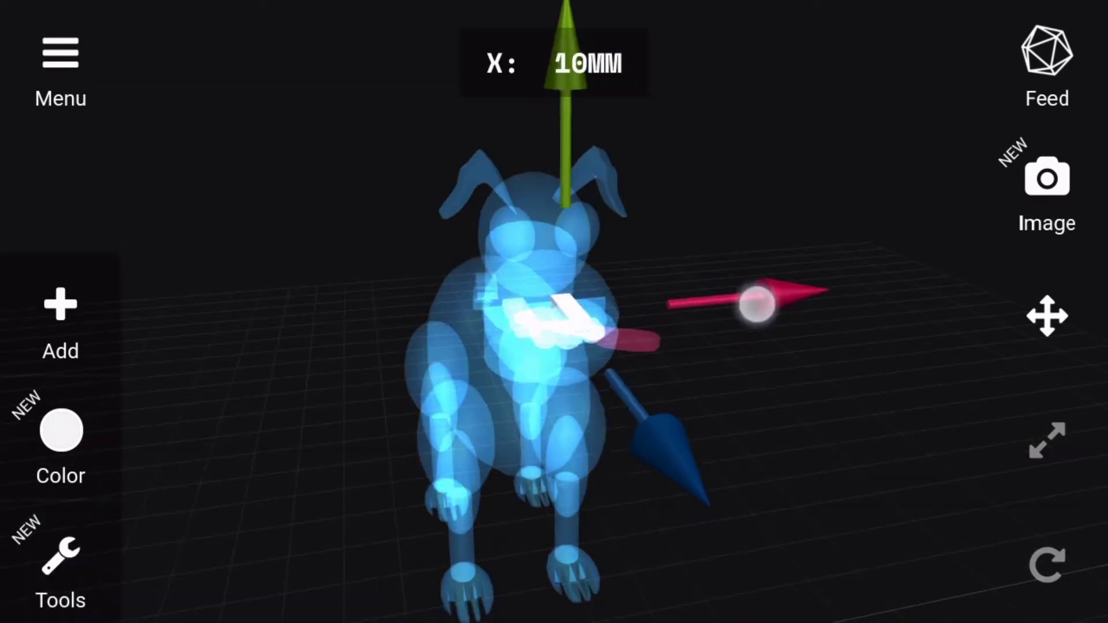
pyautogui.moveTo(757, 302); pyautogui.dragTo(701, 556)
# Select the dog's lower jaw and slide it out to the right
pyautogui.click(60, 568)
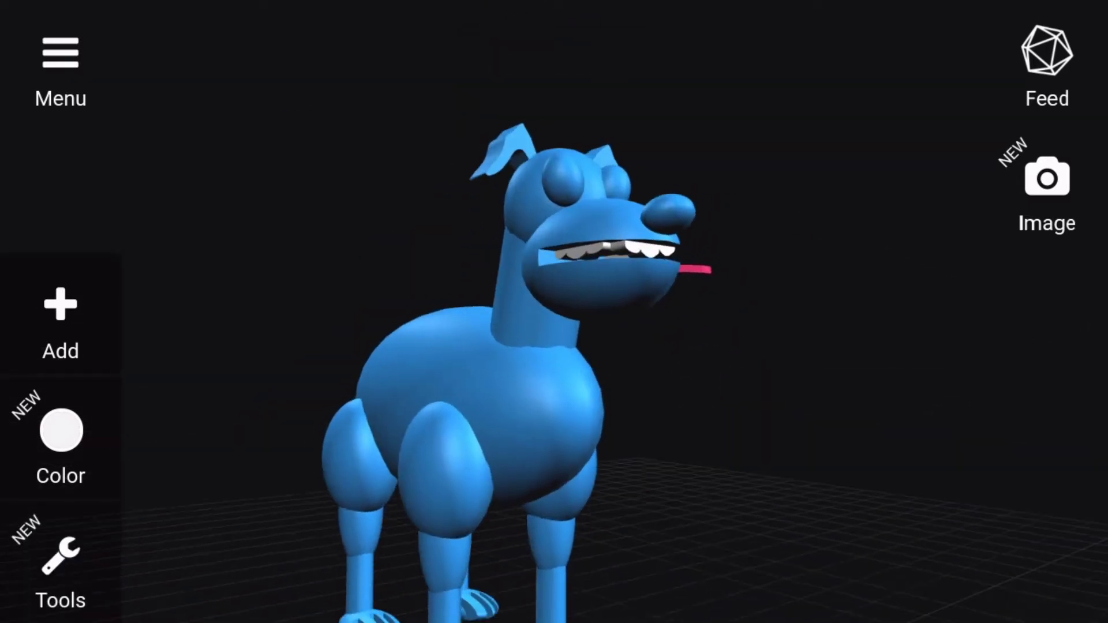
pyautogui.click(577, 309)
pyautogui.moveTo(750, 266); pyautogui.dragTo(997, 285)
# Spin the lower jaw half a turn and tilt it to 30°, then reselect the jaw ball
pyautogui.moveTo(808, 491); pyautogui.dragTo(906, 493)
pyautogui.click(60, 572)
pyautogui.click(193, 206)
pyautogui.click(1048, 564)
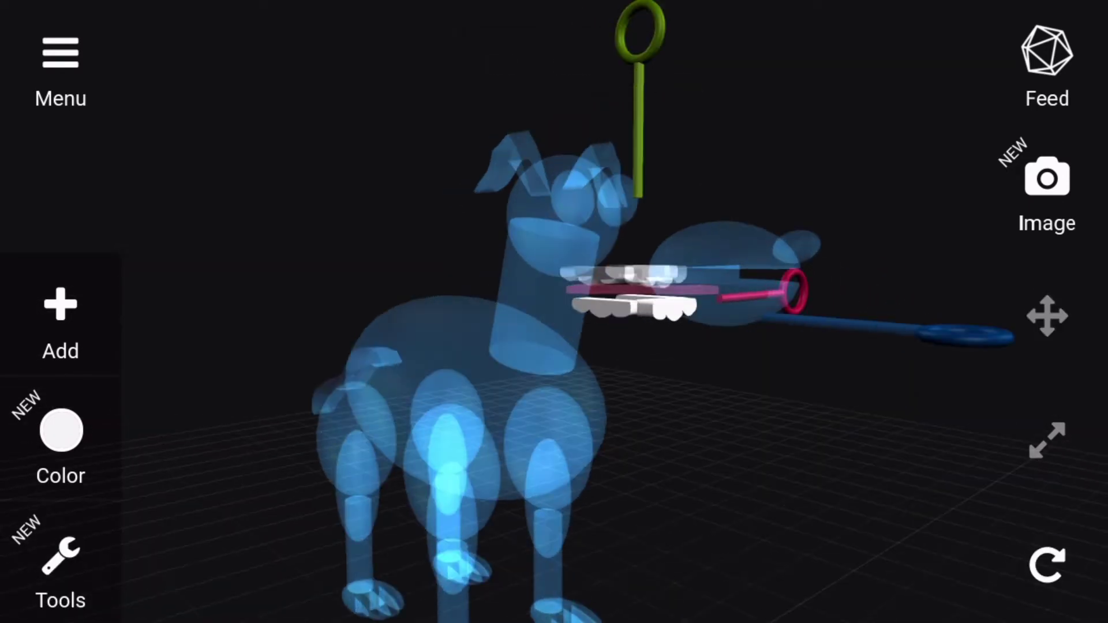
pyautogui.moveTo(889, 338); pyautogui.dragTo(906, 342)
pyautogui.moveTo(641, 35)
pyautogui.mouseDown()
pyautogui.moveTo(681, 180)
pyautogui.moveTo(787, 324)
pyautogui.mouseUp()
pyautogui.moveTo(877, 341)
pyautogui.mouseDown()
pyautogui.moveTo(945, 350)
pyautogui.moveTo(861, 485)
pyautogui.mouseUp()
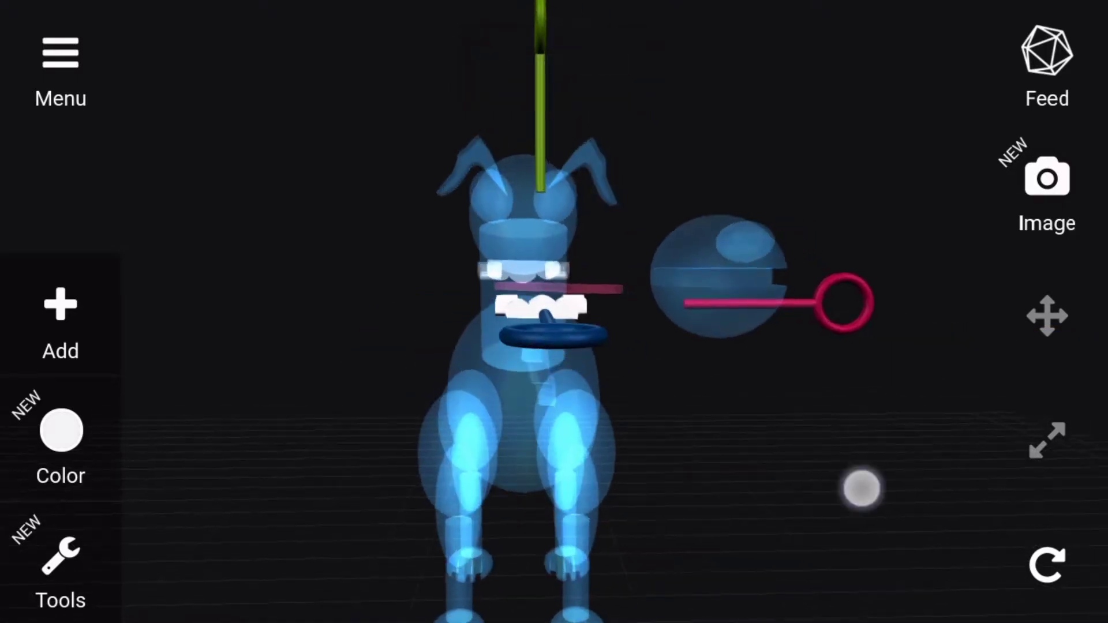
pyautogui.click(1048, 316)
pyautogui.moveTo(539, 132); pyautogui.dragTo(544, 94)
pyautogui.click(702, 277)
# Slide the lower jaw back into the mouth and colour the dog's body brown
pyautogui.moveTo(953, 303)
pyautogui.mouseDown()
pyautogui.moveTo(808, 298)
pyautogui.moveTo(781, 280)
pyautogui.mouseUp()
pyautogui.click(782, 485)
pyautogui.scroll(-3, 814, 343)
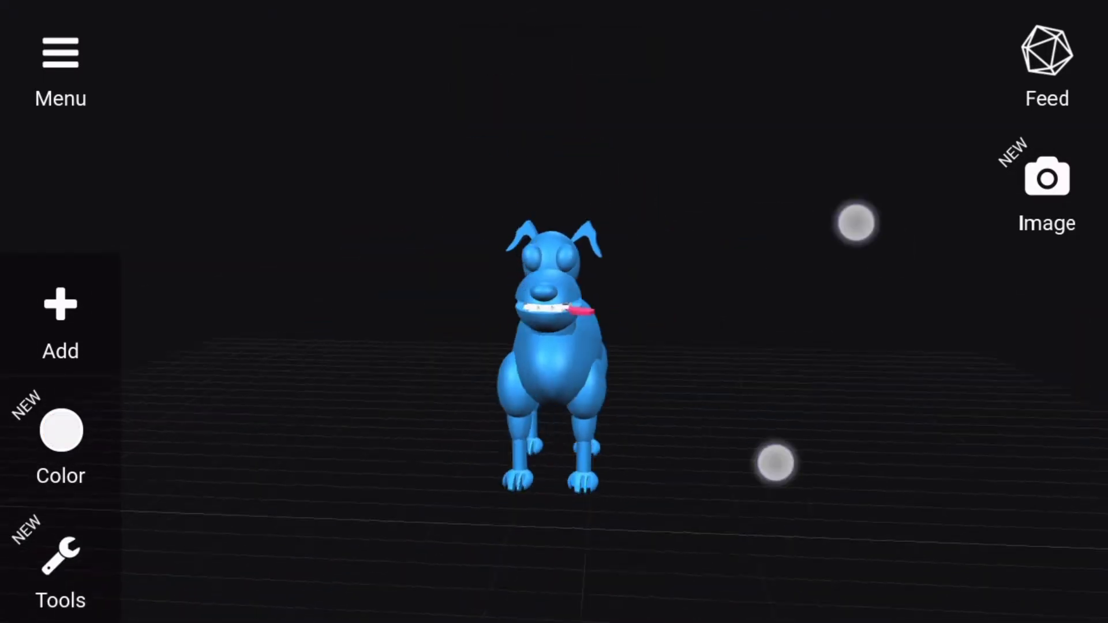
pyautogui.moveTo(587, 86); pyautogui.dragTo(587, 110)
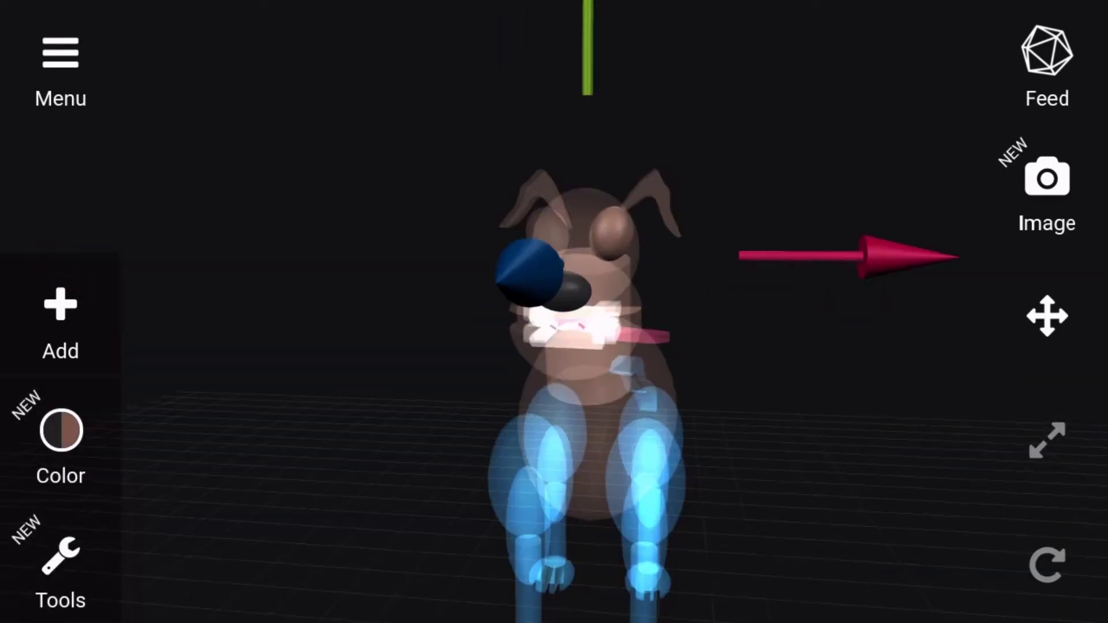
pyautogui.click(60, 439)
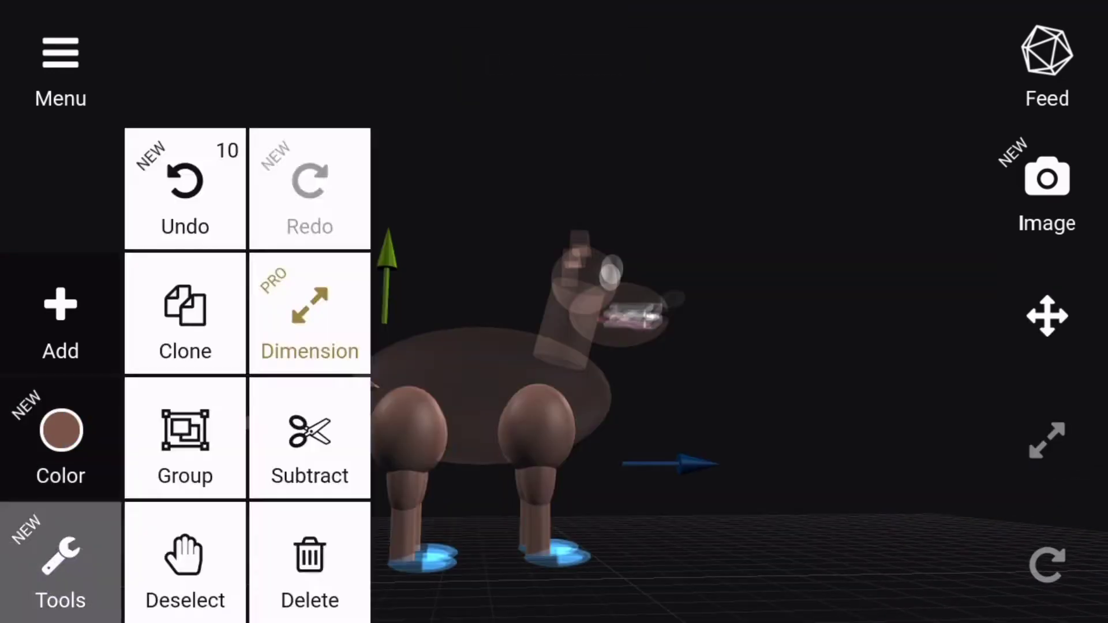
pyautogui.moveTo(866, 443)
pyautogui.mouseDown()
pyautogui.moveTo(999, 552)
pyautogui.moveTo(671, 517)
pyautogui.mouseUp()
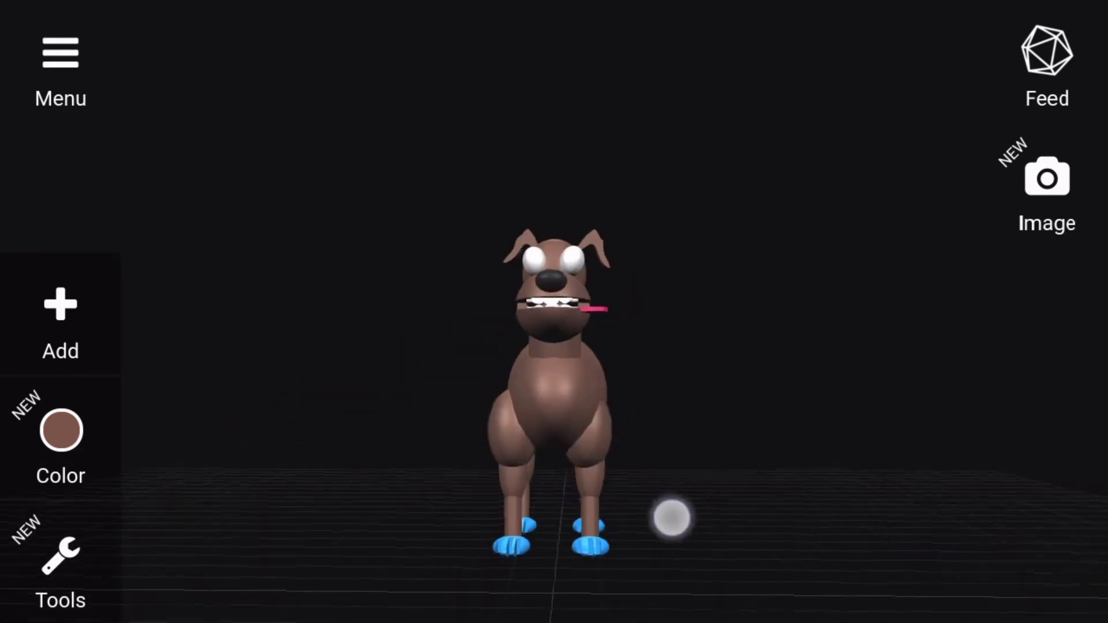
# Pull one eye out to the left and resize it
pyautogui.moveTo(774, 512); pyautogui.dragTo(812, 541)
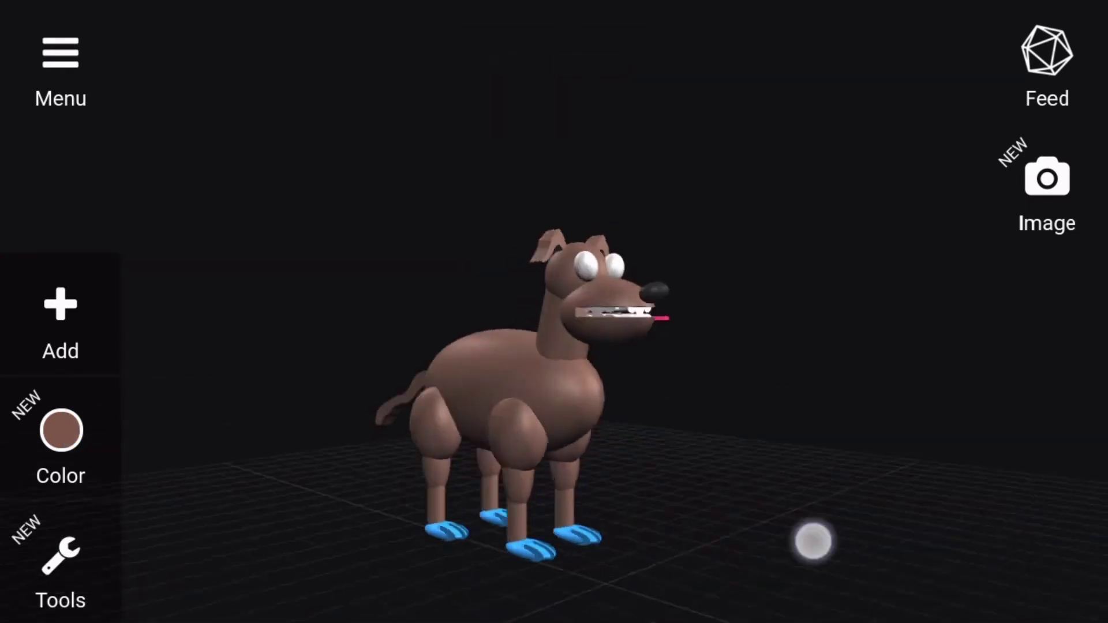
pyautogui.moveTo(812, 488); pyautogui.dragTo(794, 566)
pyautogui.click(619, 335)
pyautogui.moveTo(976, 338)
pyautogui.mouseDown()
pyautogui.moveTo(664, 340)
pyautogui.moveTo(924, 338)
pyautogui.mouseUp()
pyautogui.click(1047, 441)
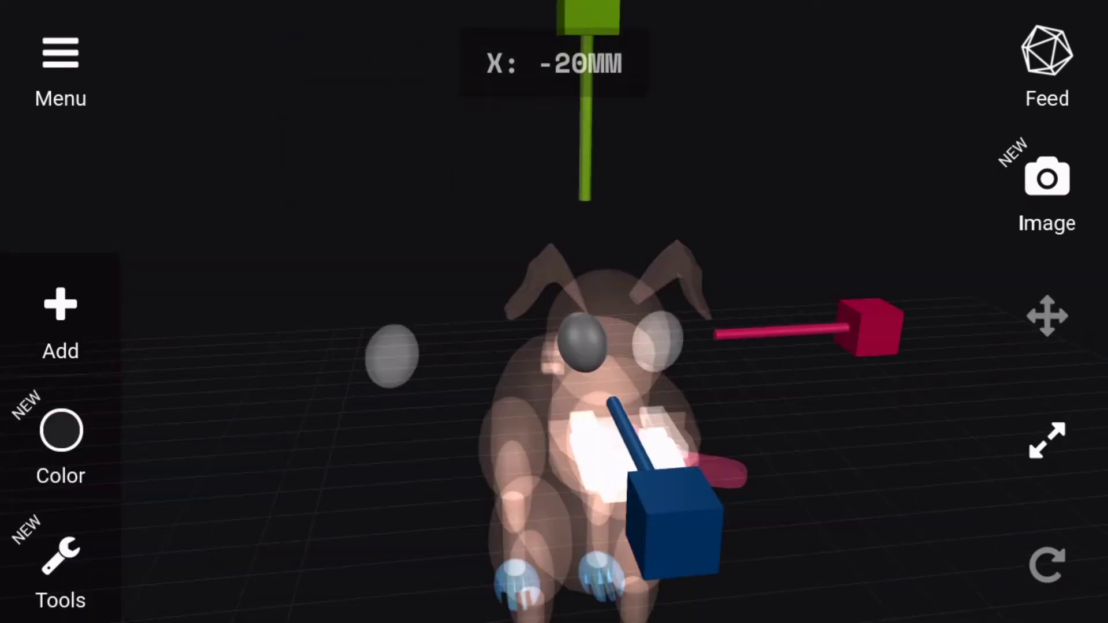
pyautogui.moveTo(675, 520); pyautogui.dragTo(903, 413)
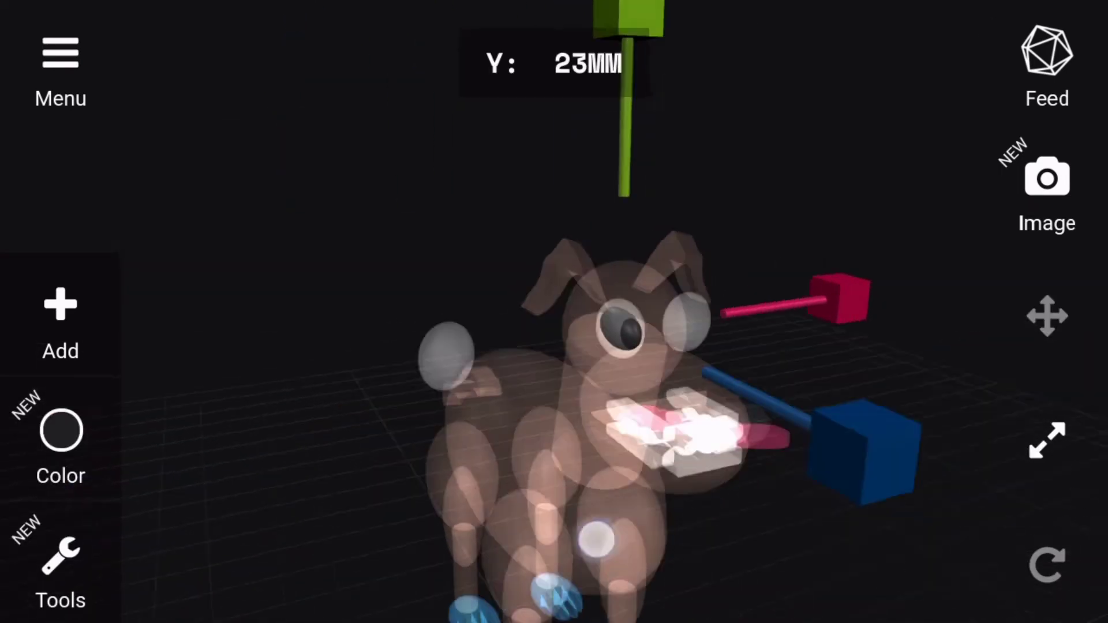
pyautogui.click(897, 524)
# Move the left eye onto the face and make it taller
pyautogui.click(384, 309)
pyautogui.click(1047, 316)
pyautogui.moveTo(837, 315)
pyautogui.mouseDown()
pyautogui.moveTo(899, 379)
pyautogui.moveTo(751, 347)
pyautogui.moveTo(1023, 542)
pyautogui.mouseUp()
pyautogui.click(1048, 442)
pyautogui.moveTo(694, 40); pyautogui.dragTo(722, 122)
pyautogui.moveTo(894, 437); pyautogui.dragTo(929, 335)
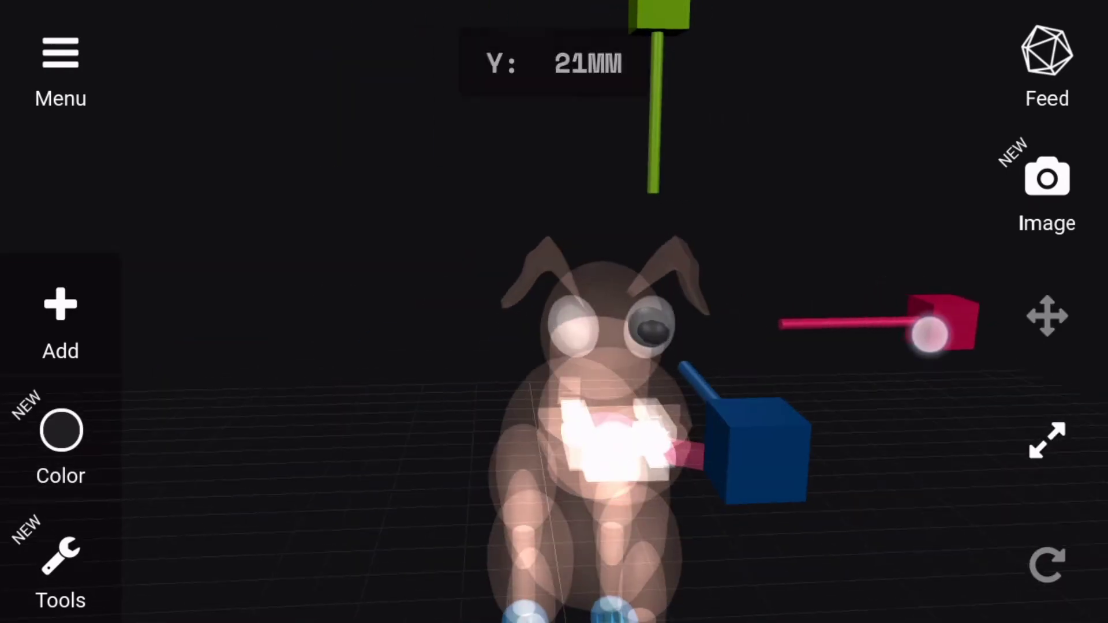
pyautogui.click(61, 569)
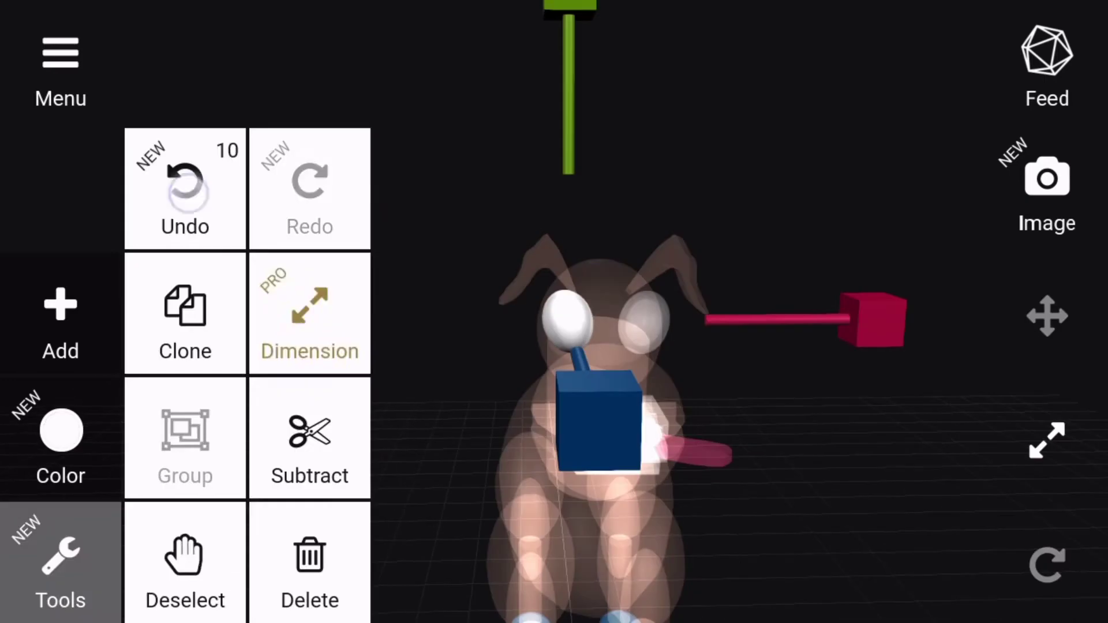
pyautogui.click(185, 186)
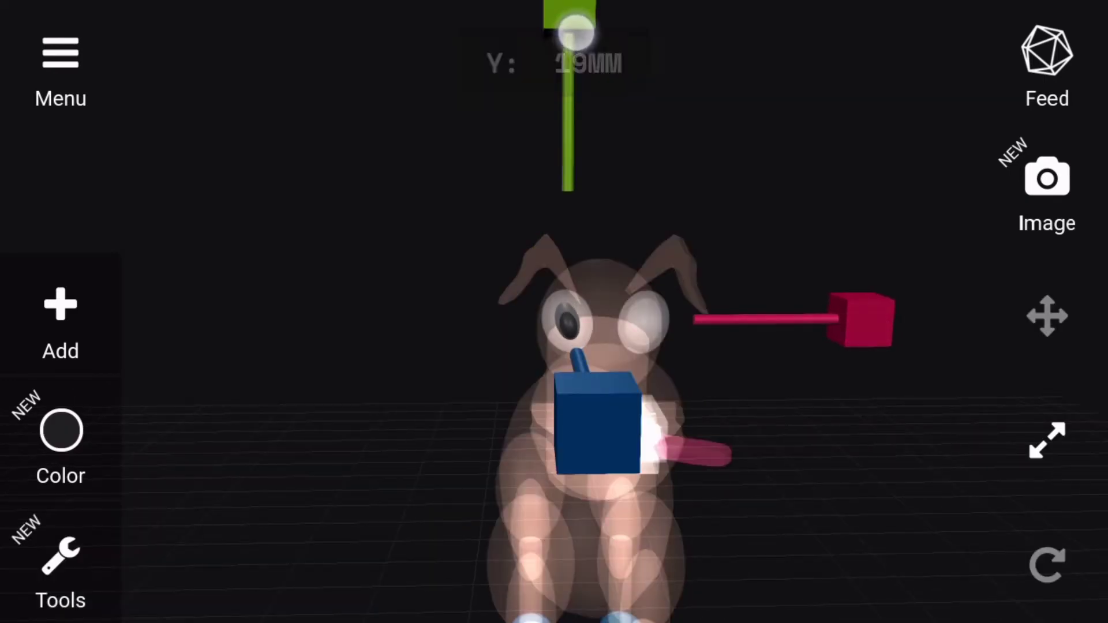
# Narrow and shorten the eye, then check the right eye and view the whole dog
pyautogui.click(883, 240)
pyautogui.moveTo(982, 329); pyautogui.dragTo(952, 341)
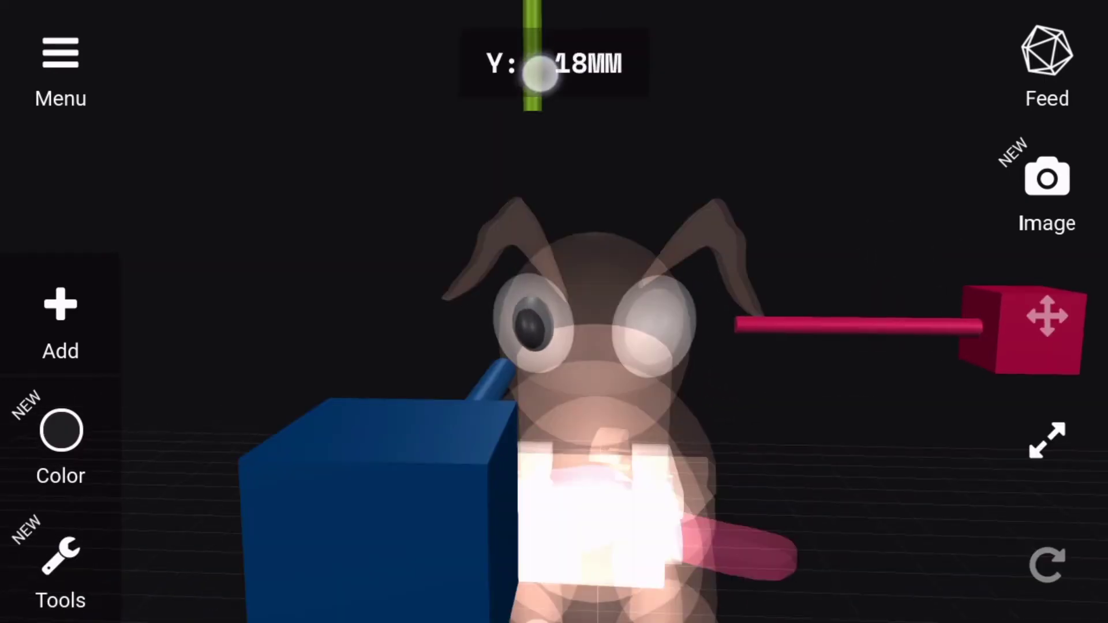
pyautogui.moveTo(540, 72); pyautogui.dragTo(540, 63)
pyautogui.click(60, 569)
pyautogui.click(185, 568)
pyautogui.click(652, 338)
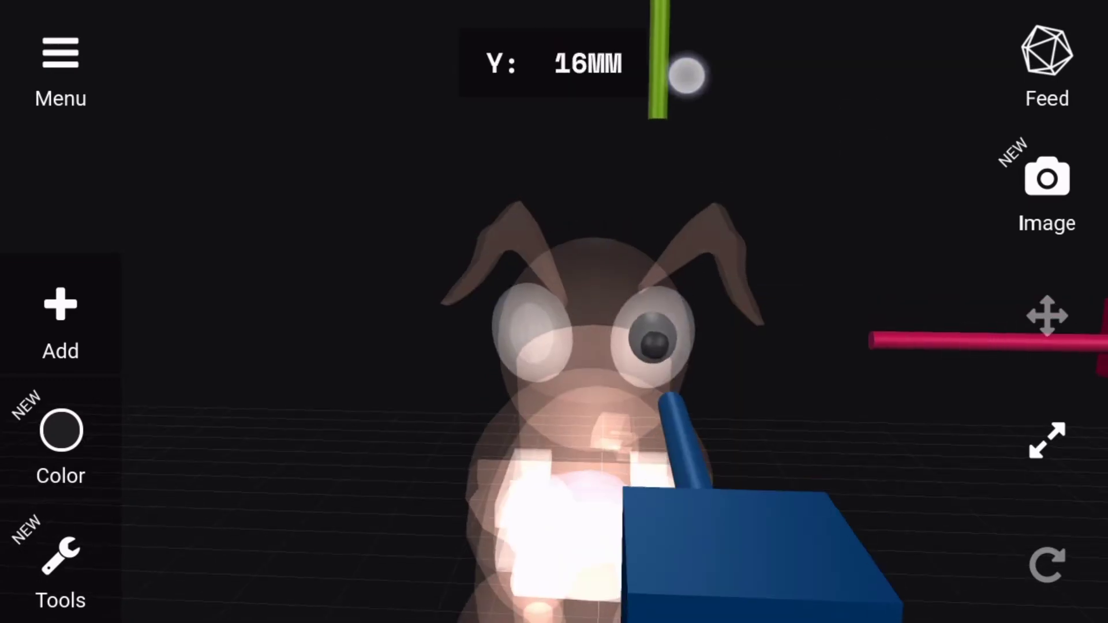
pyautogui.click(915, 346)
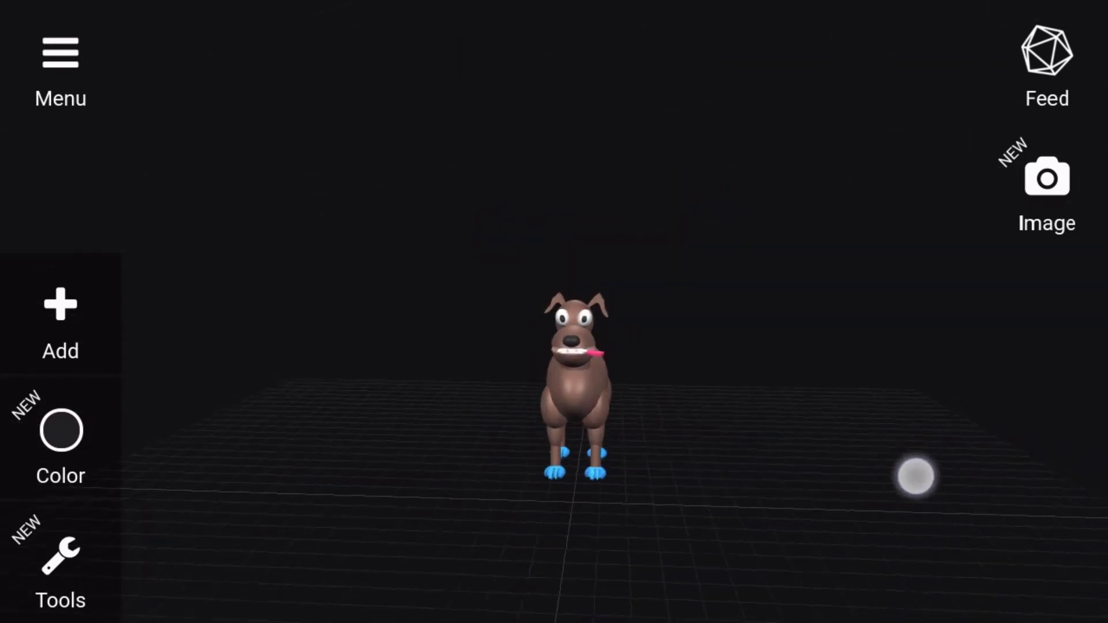
# Add a torus, turn it flat and lower it onto the dog's neck as a collar
pyautogui.moveTo(751, 289); pyautogui.dragTo(577, 346)
pyautogui.click(578, 520)
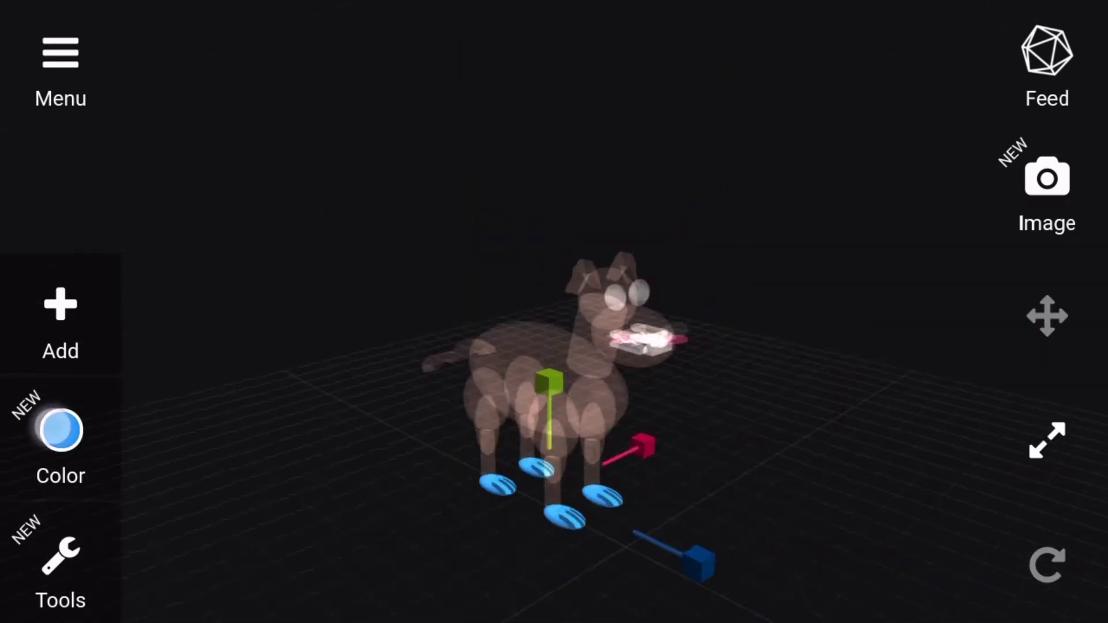
pyautogui.click(61, 323)
pyautogui.click(435, 198)
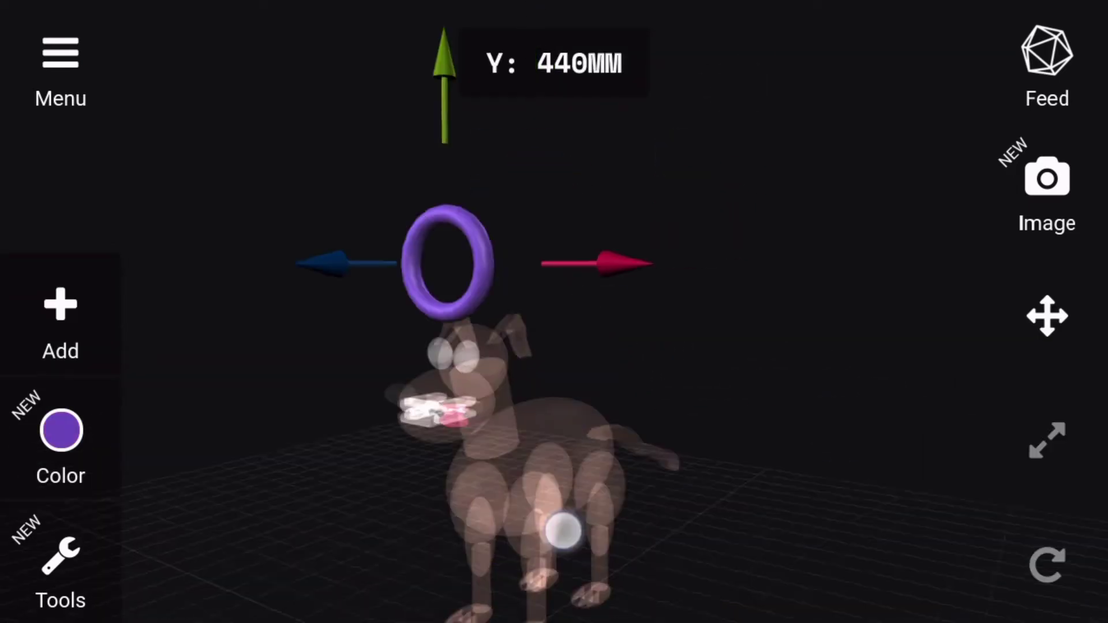
pyautogui.click(1047, 564)
pyautogui.moveTo(231, 261); pyautogui.dragTo(271, 293)
pyautogui.moveTo(374, 134)
pyautogui.mouseDown()
pyautogui.moveTo(462, 54)
pyautogui.moveTo(475, 150)
pyautogui.moveTo(796, 504)
pyautogui.moveTo(1054, 469)
pyautogui.moveTo(757, 544)
pyautogui.moveTo(768, 399)
pyautogui.moveTo(823, 329)
pyautogui.mouseUp()
# Colour the collar teal, then start a new freehand Draw shape
pyautogui.click(60, 563)
pyautogui.click(60, 438)
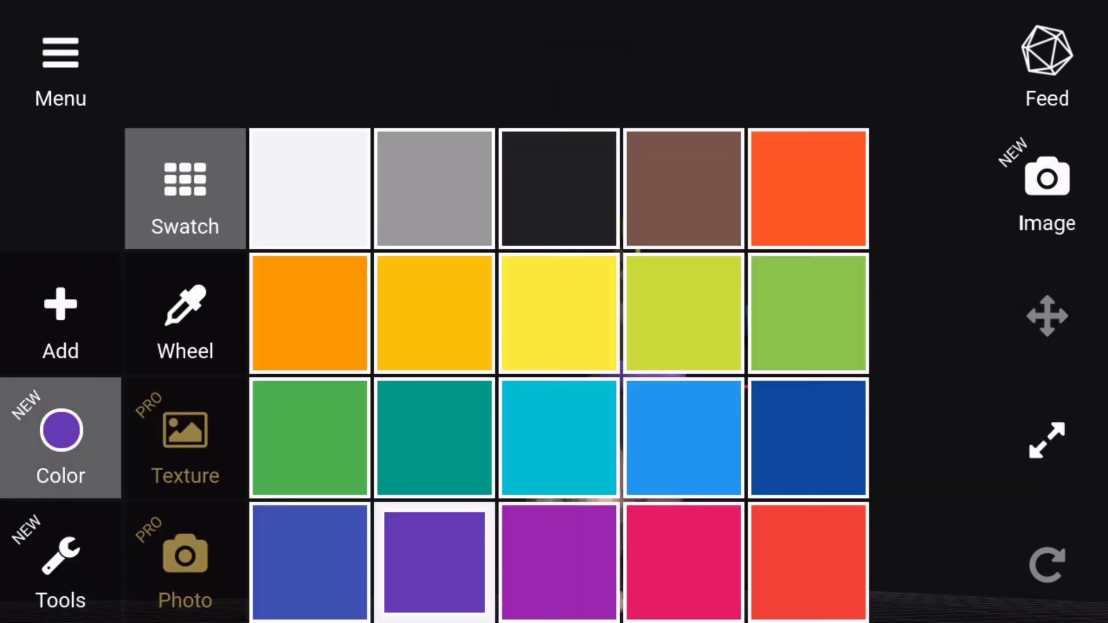
pyautogui.click(310, 433)
pyautogui.click(60, 563)
pyautogui.click(833, 385)
pyautogui.moveTo(833, 386); pyautogui.dragTo(750, 388)
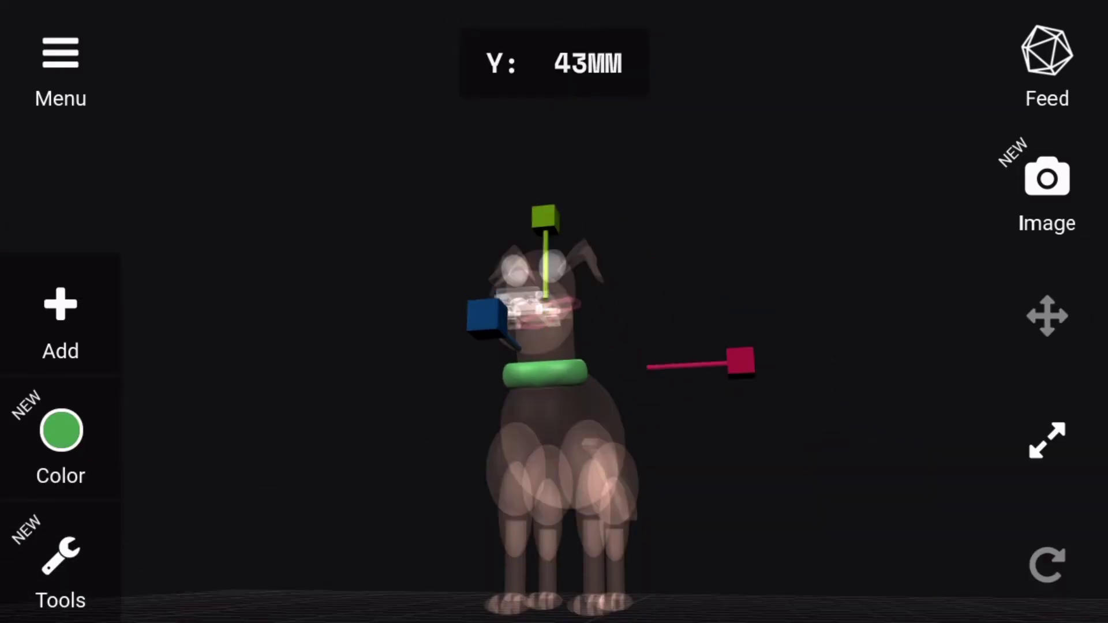
pyautogui.click(61, 438)
pyautogui.click(404, 433)
pyautogui.click(849, 487)
pyautogui.click(61, 324)
# Draw a diamond outline and turn it into a 3D shape
pyautogui.click(185, 191)
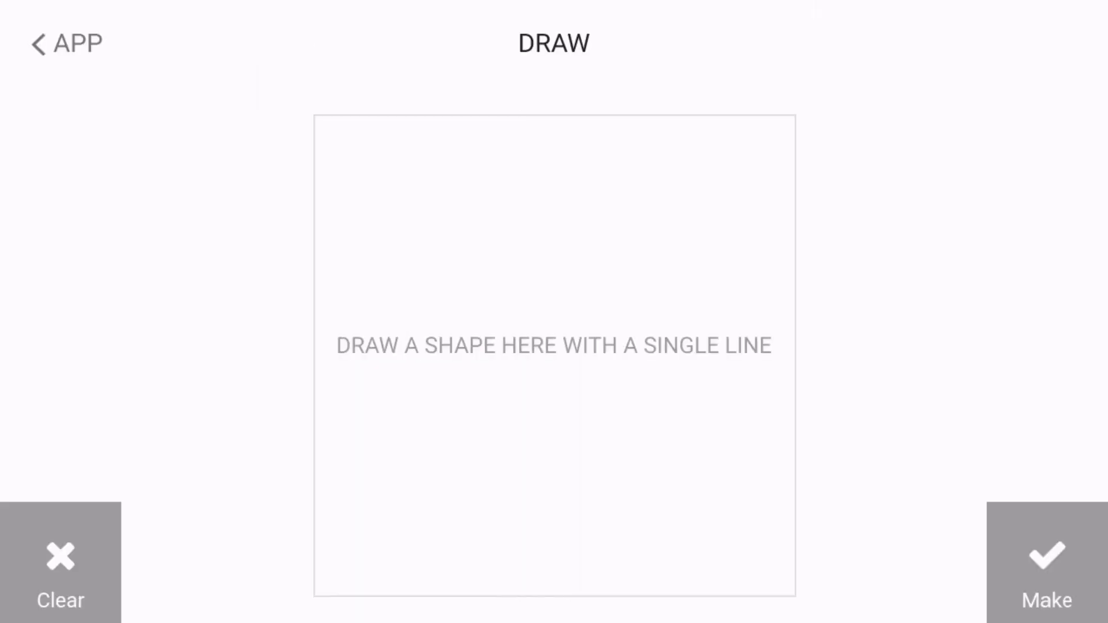
pyautogui.moveTo(524, 214); pyautogui.dragTo(520, 222)
pyautogui.click(1047, 563)
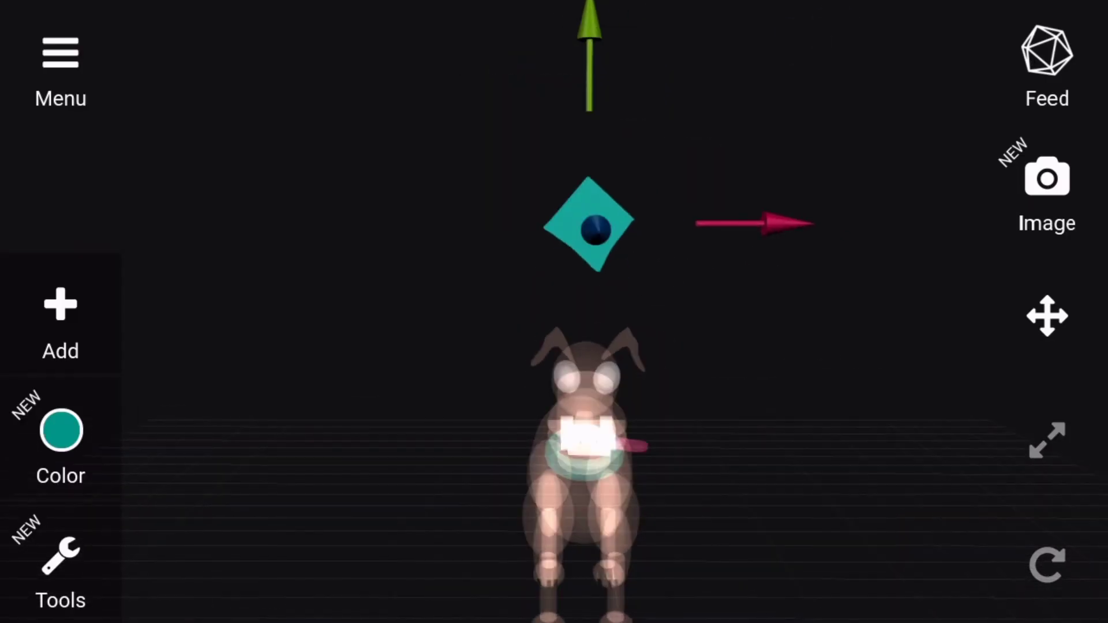
# Add 3D text lettering reading 'SD'
pyautogui.click(61, 323)
pyautogui.click(433, 551)
pyautogui.click(554, 271)
pyautogui.write('SD')
pyautogui.click(1048, 563)
pyautogui.click(60, 439)
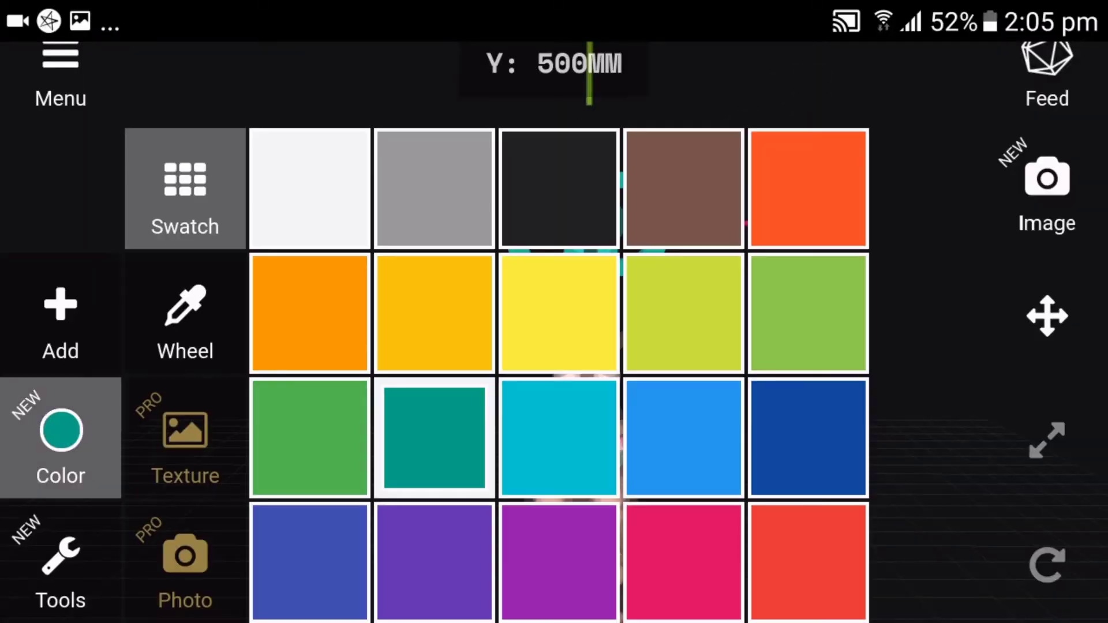
# Colour the diamond teal and the SD lettering yellow
pyautogui.click(596, 309)
pyautogui.click(61, 439)
pyautogui.moveTo(632, 133)
pyautogui.mouseDown()
pyautogui.moveTo(1022, 408)
pyautogui.moveTo(858, 465)
pyautogui.moveTo(836, 191)
pyautogui.mouseUp()
pyautogui.click(61, 563)
pyautogui.click(174, 554)
pyautogui.click(726, 454)
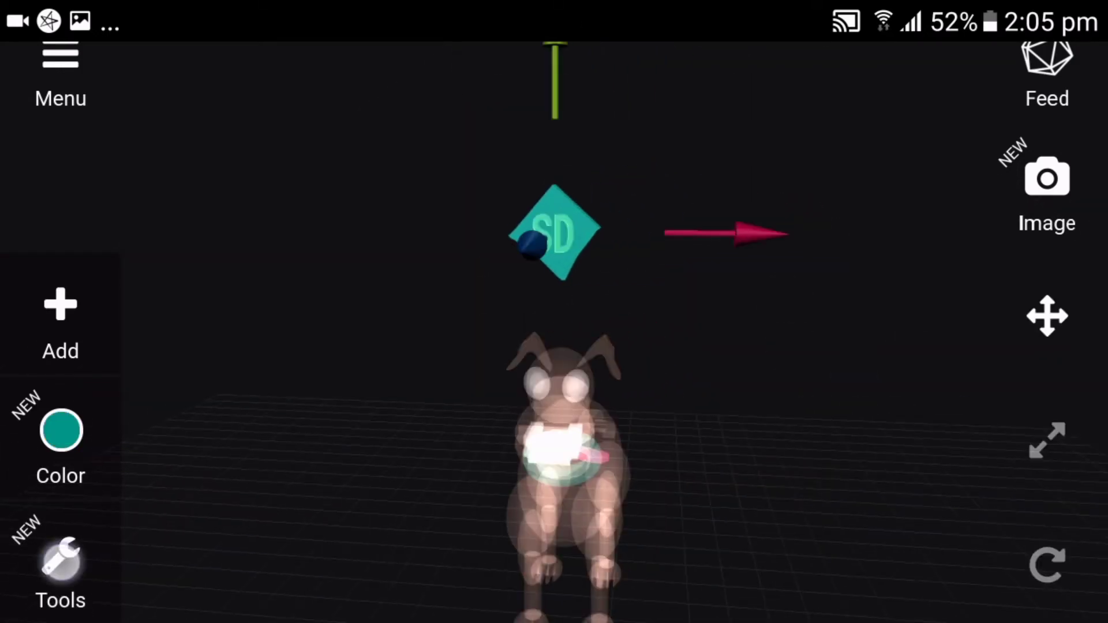
pyautogui.click(61, 563)
pyautogui.click(174, 554)
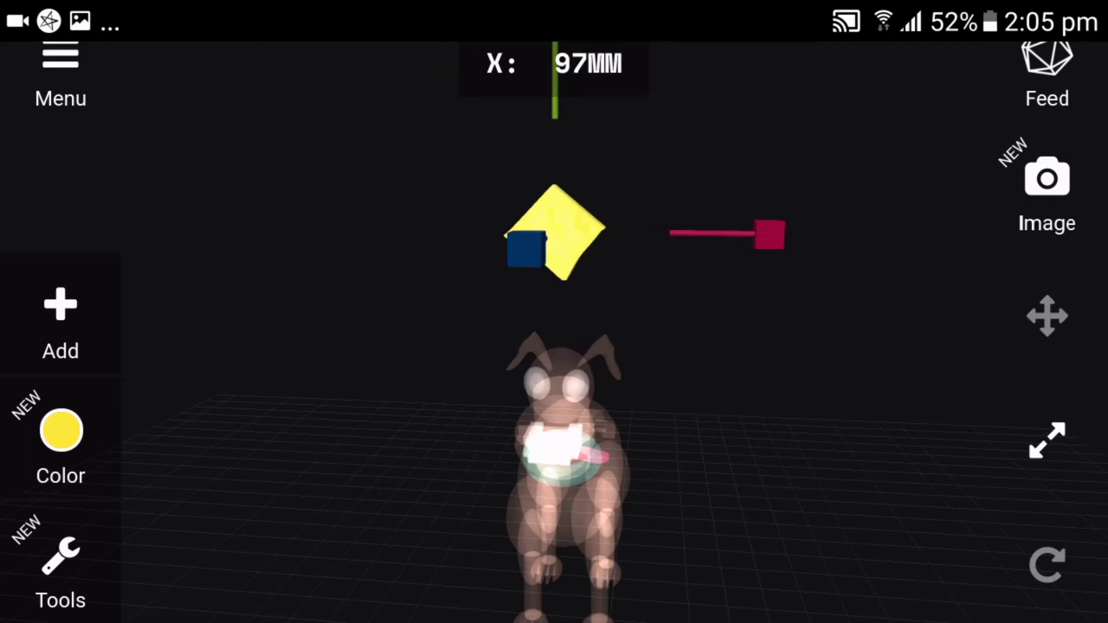
# Select both the diamond and the SD lettering together as one badge
pyautogui.moveTo(808, 404)
pyautogui.mouseDown()
pyautogui.moveTo(635, 375)
pyautogui.moveTo(895, 445)
pyautogui.mouseUp()
pyautogui.click(60, 563)
pyautogui.click(186, 550)
pyautogui.click(1048, 315)
# Move the SD badge down onto the dog's chest just below the collar
pyautogui.moveTo(559, 143); pyautogui.dragTo(577, 323)
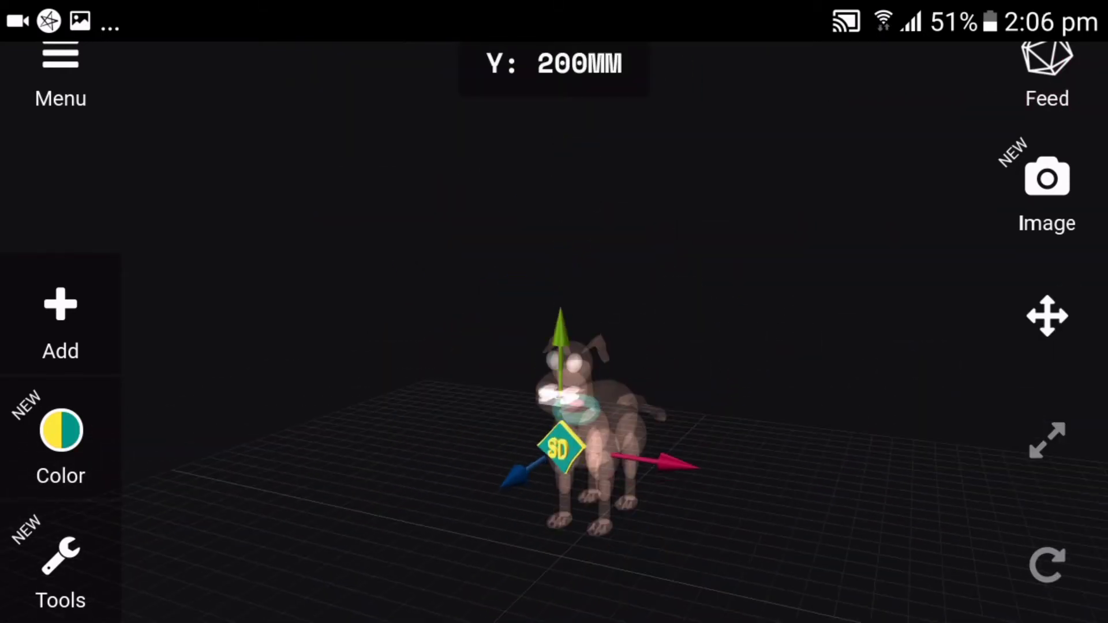
pyautogui.moveTo(512, 470); pyautogui.dragTo(388, 495)
pyautogui.moveTo(502, 371)
pyautogui.mouseDown()
pyautogui.moveTo(624, 336)
pyautogui.moveTo(467, 337)
pyautogui.mouseUp()
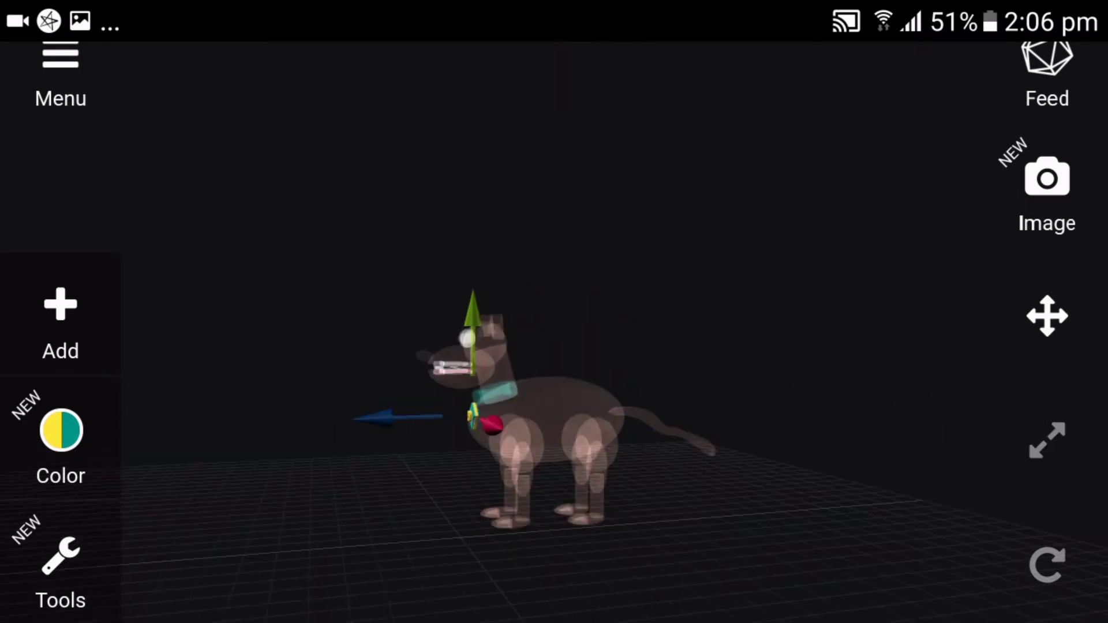
pyautogui.moveTo(965, 490); pyautogui.dragTo(837, 485)
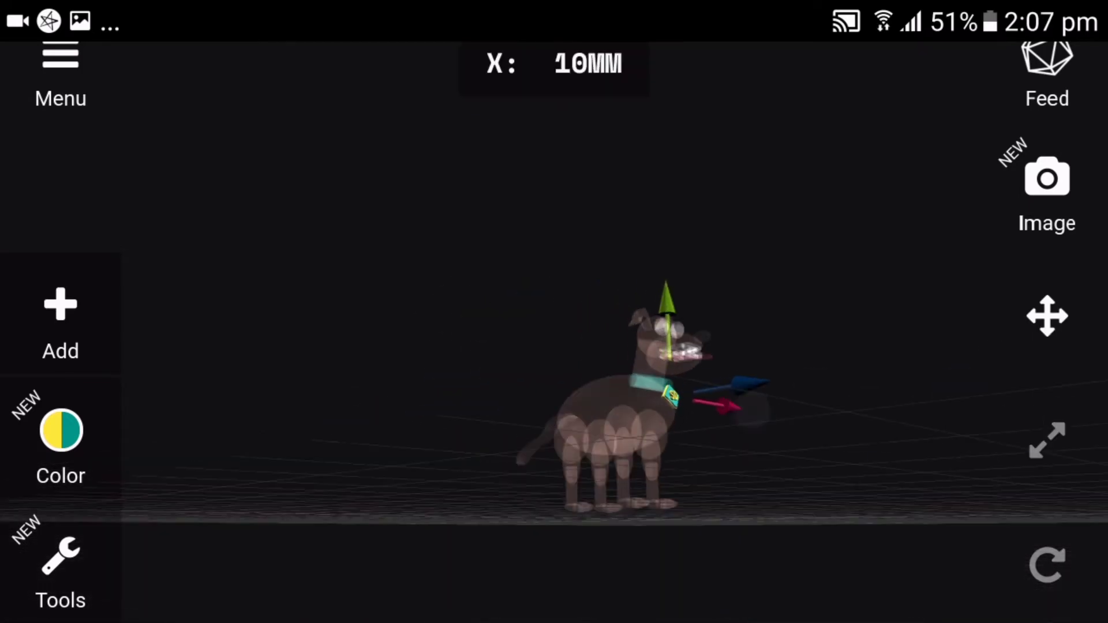
pyautogui.moveTo(953, 445); pyautogui.dragTo(952, 456)
pyautogui.moveTo(802, 495); pyautogui.dragTo(777, 497)
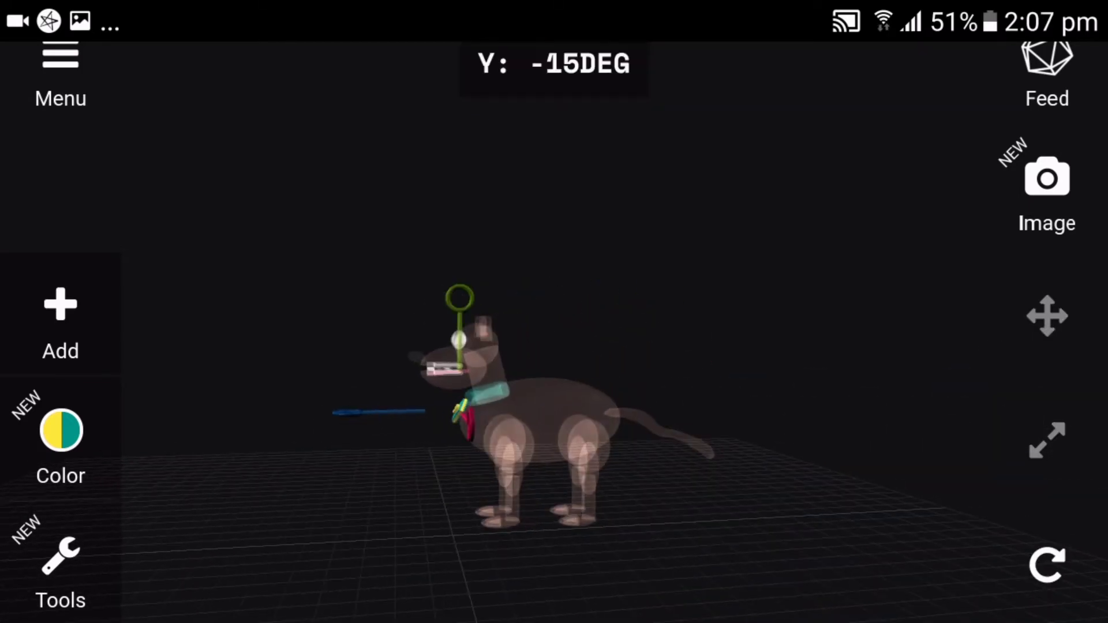
pyautogui.moveTo(913, 418)
pyautogui.mouseDown()
pyautogui.moveTo(755, 408)
pyautogui.moveTo(802, 482)
pyautogui.moveTo(859, 512)
pyautogui.moveTo(975, 530)
pyautogui.mouseUp()
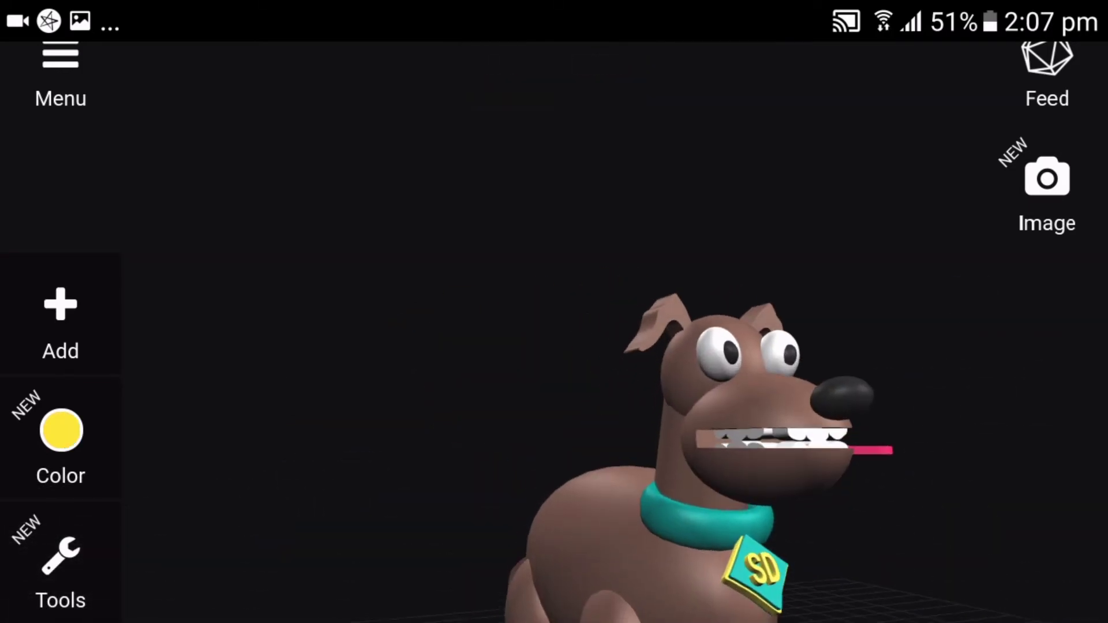
# Select the teeth and orbit the dog to inspect it from side and three-quarter views
pyautogui.click(773, 436)
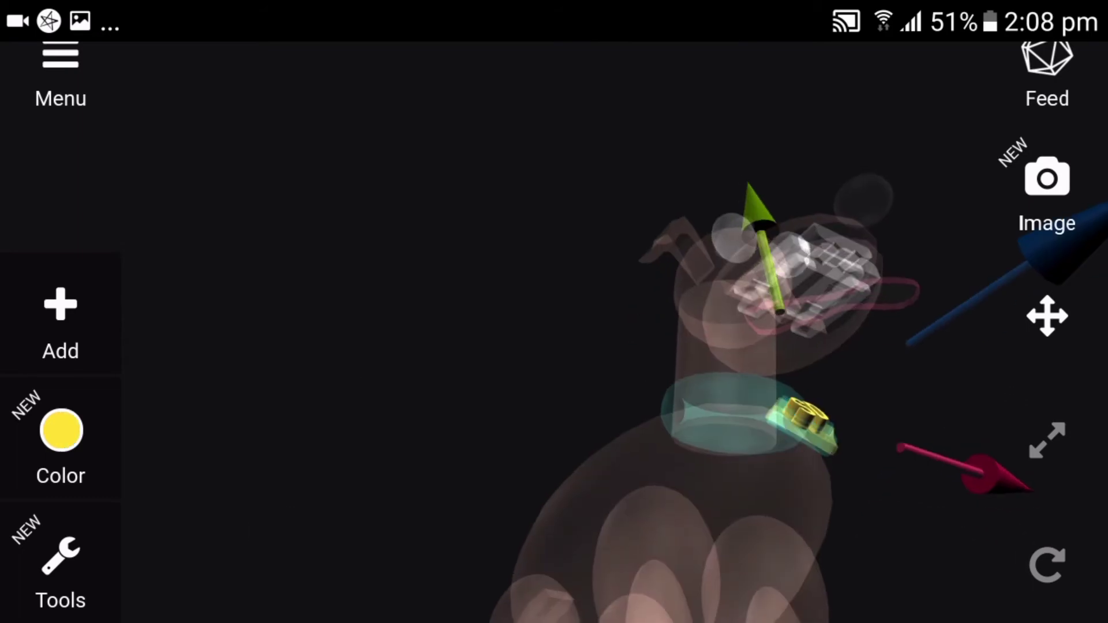
pyautogui.moveTo(957, 512)
pyautogui.mouseDown()
pyautogui.moveTo(817, 364)
pyautogui.moveTo(316, 285)
pyautogui.mouseUp()
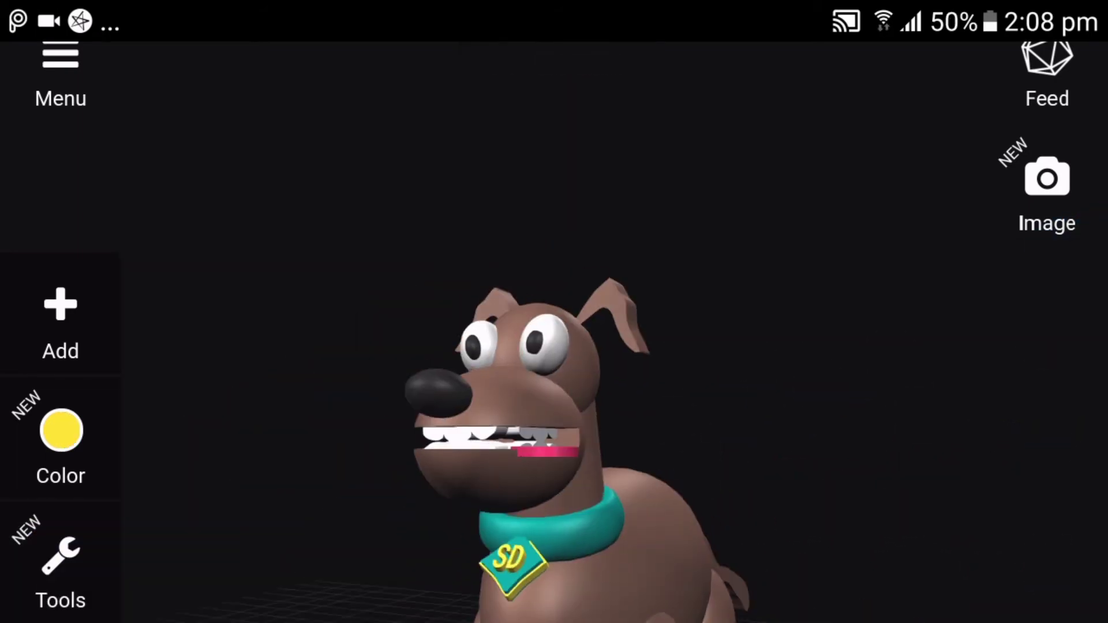
pyautogui.scroll(-3, 624, 492)
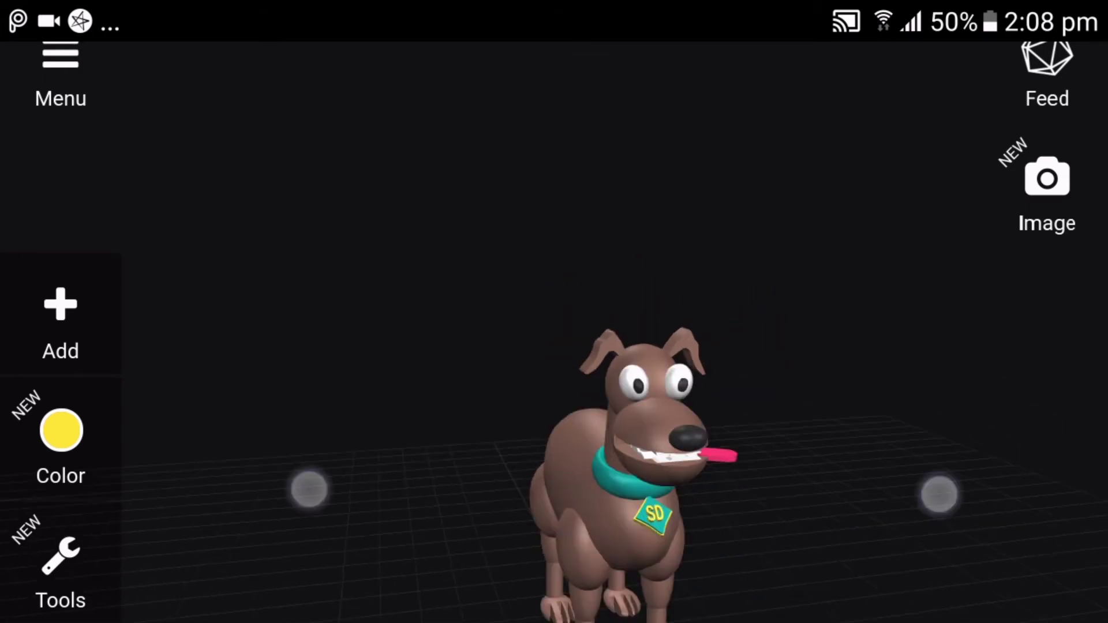
pyautogui.moveTo(870, 401); pyautogui.dragTo(814, 465)
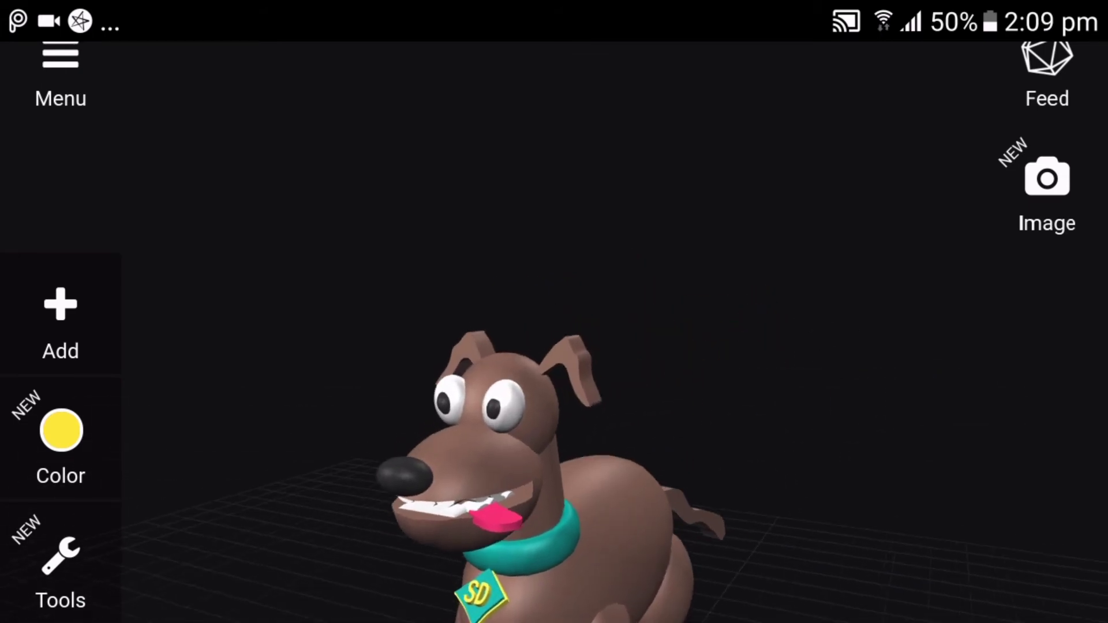
pyautogui.moveTo(913, 387); pyautogui.dragTo(875, 365)
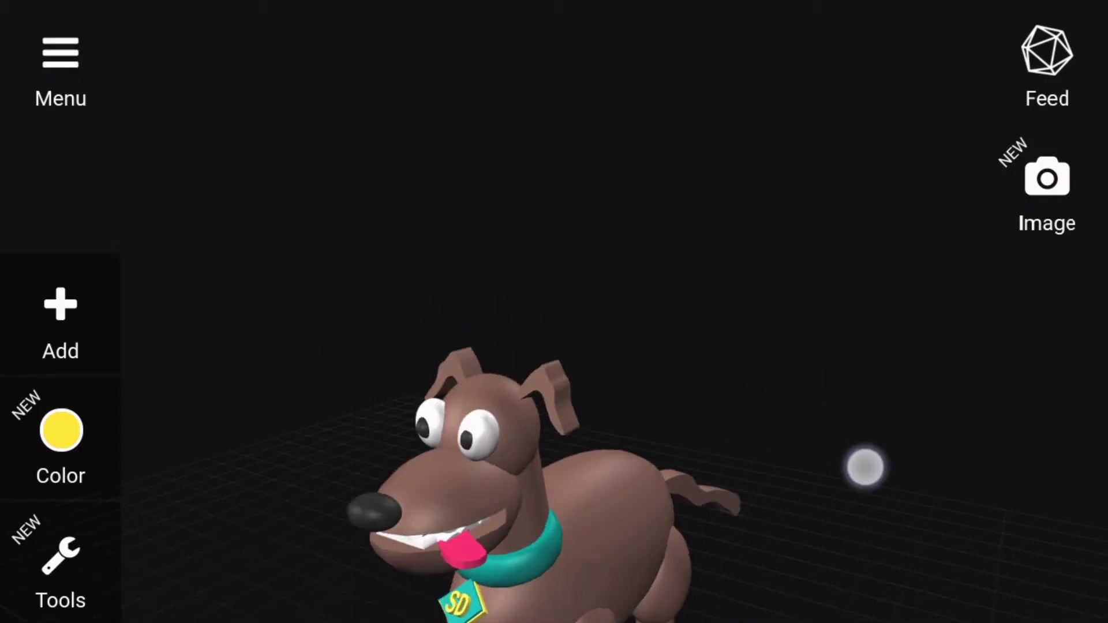
pyautogui.moveTo(863, 466); pyautogui.dragTo(891, 418)
# Save the dog model to file, overwriting the existing file and skipping the feedback prompt
pyautogui.press('super')
pyautogui.click(696, 368)
pyautogui.moveTo(797, 383); pyautogui.dragTo(797, 118)
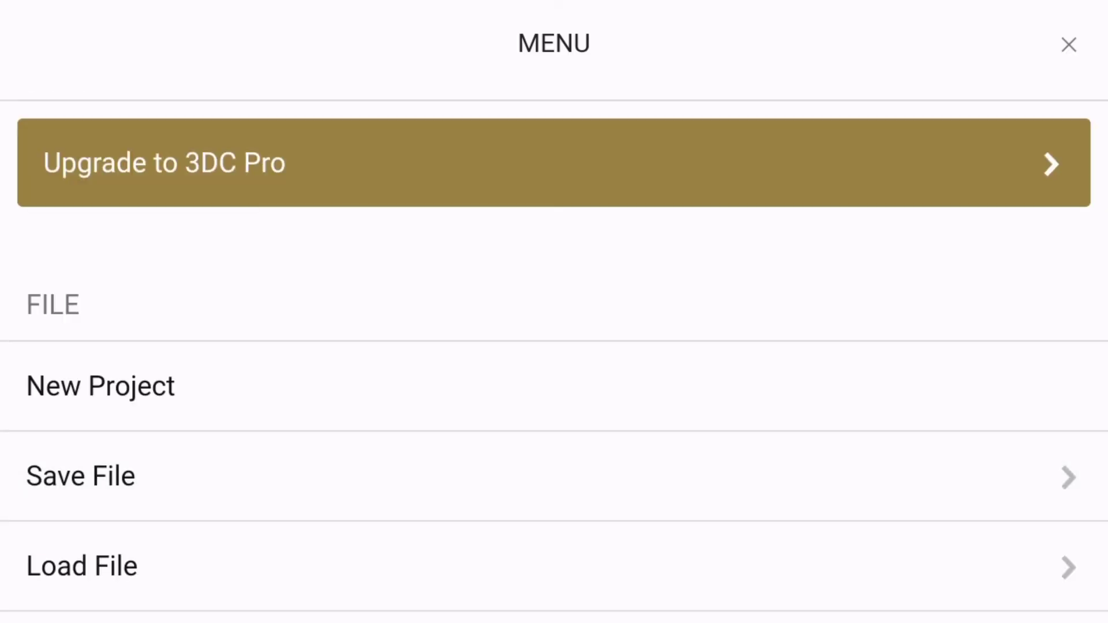
pyautogui.click(1065, 475)
pyautogui.write('S')
pyautogui.click(555, 240)
pyautogui.click(705, 355)
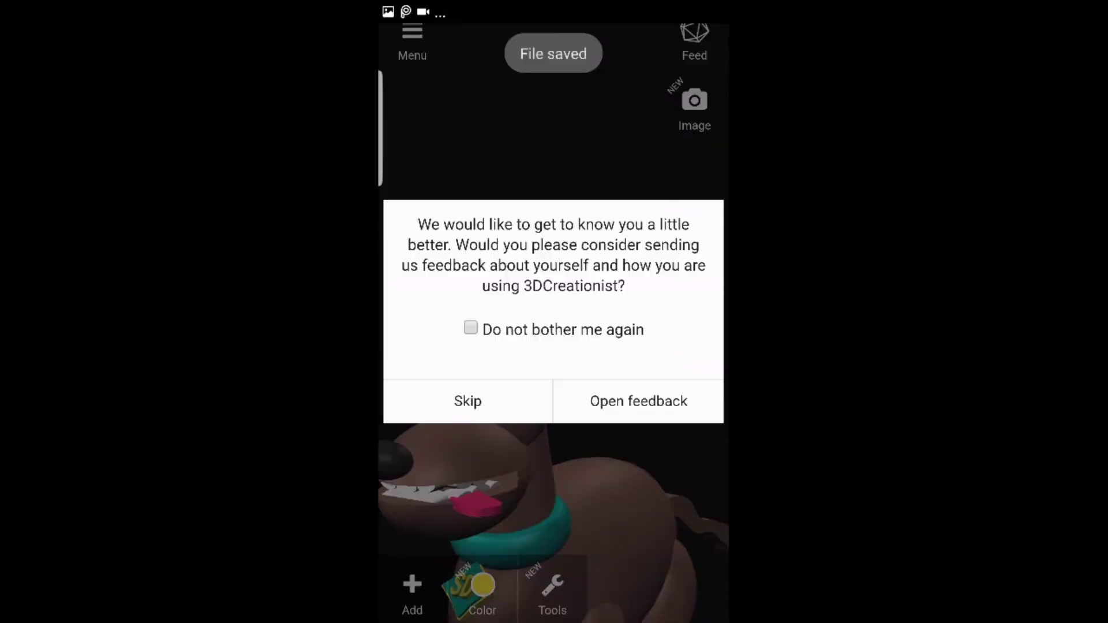
pyautogui.click(465, 398)
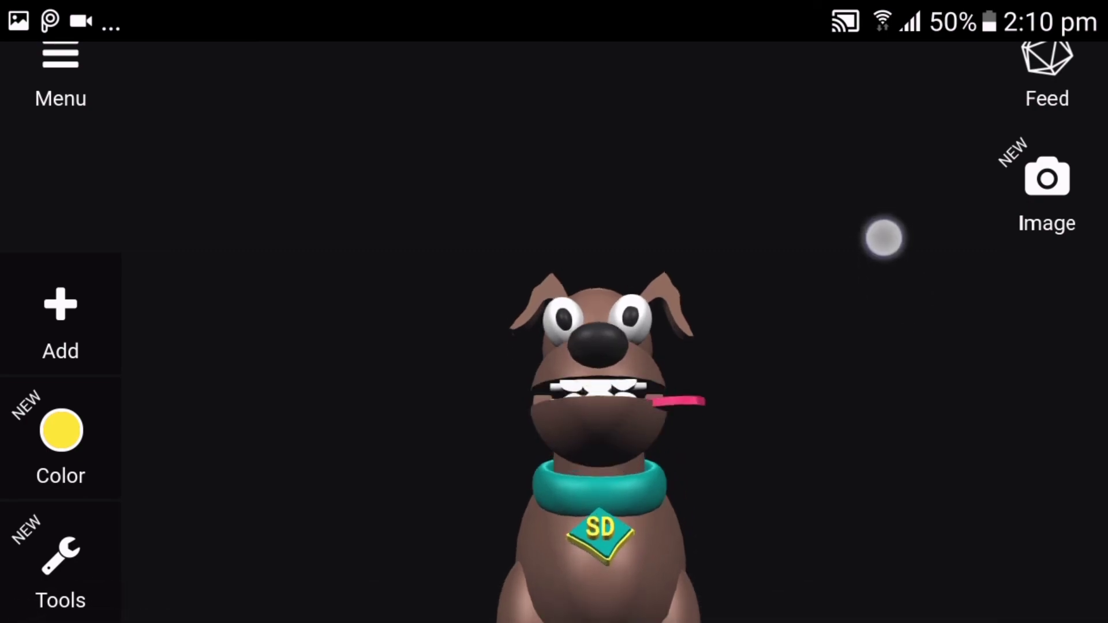
pyautogui.moveTo(846, 11)
pyautogui.mouseDown()
pyautogui.moveTo(845, 185)
pyautogui.moveTo(846, 23)
pyautogui.mouseUp()
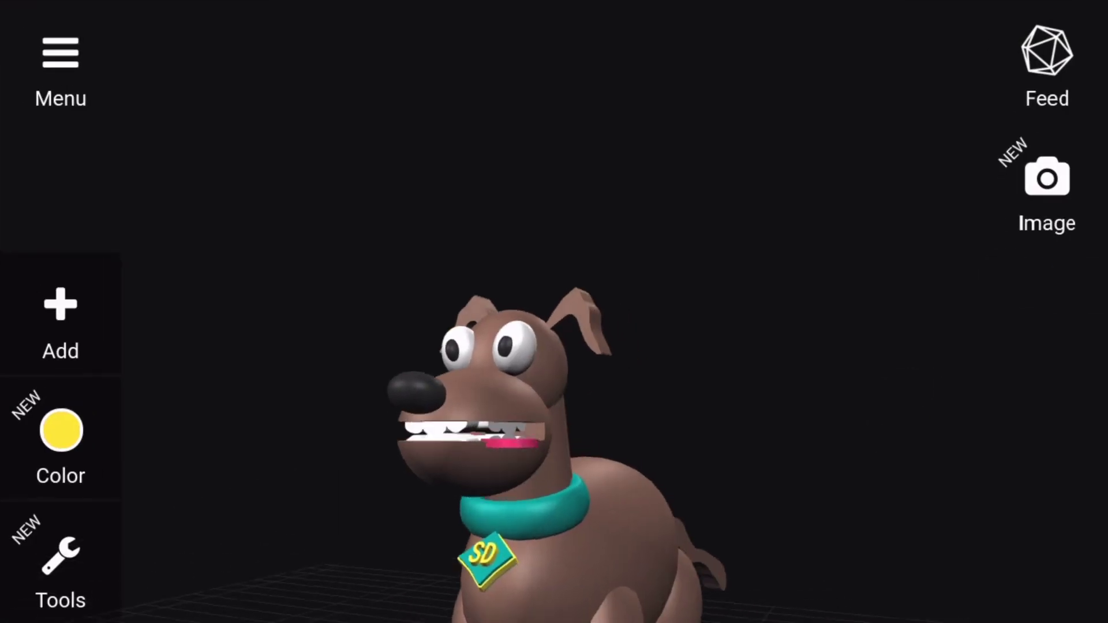
pyautogui.moveTo(962, 418); pyautogui.dragTo(990, 468)
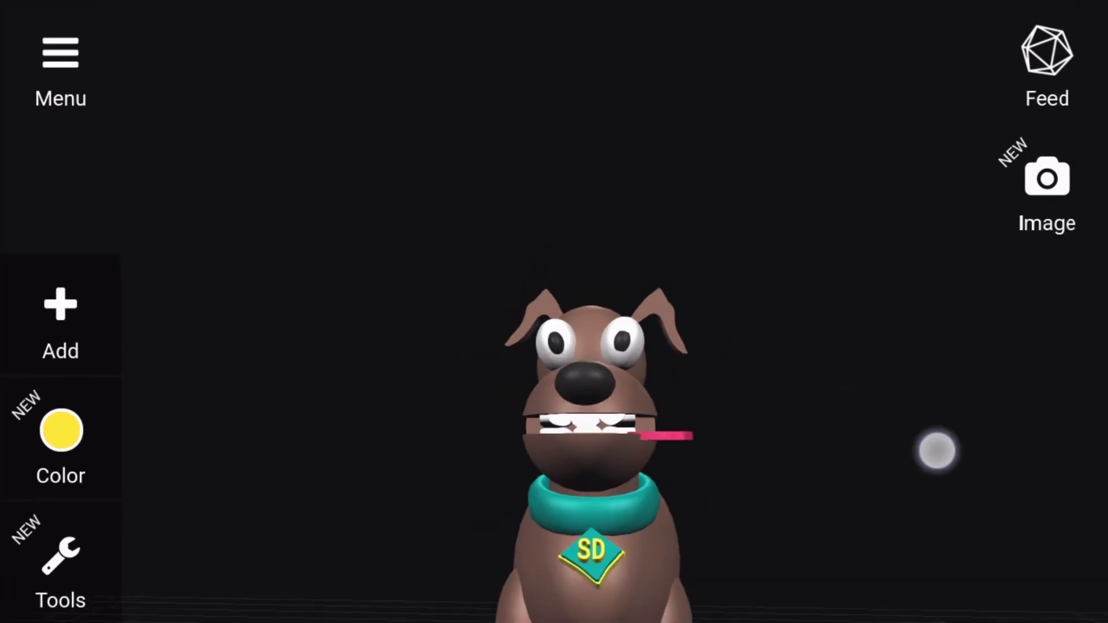
pyautogui.moveTo(1034, 438)
pyautogui.mouseDown()
pyautogui.moveTo(1034, 317)
pyautogui.moveTo(1014, 604)
pyautogui.moveTo(1037, 416)
pyautogui.mouseUp()
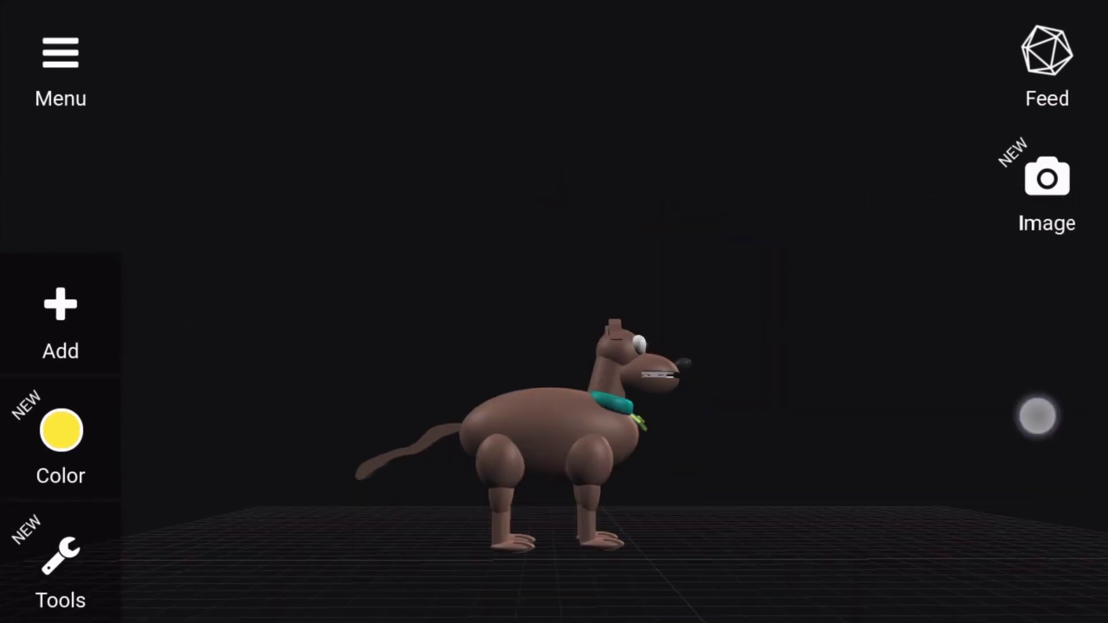
pyautogui.moveTo(945, 458)
pyautogui.mouseDown()
pyautogui.moveTo(893, 144)
pyautogui.moveTo(842, 480)
pyautogui.mouseUp()
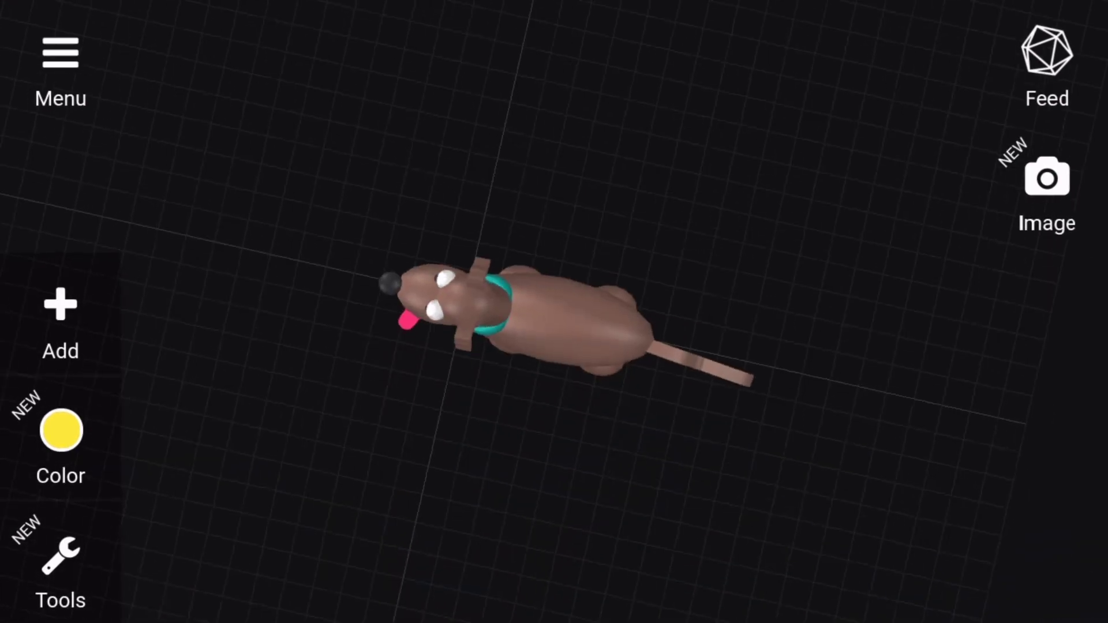